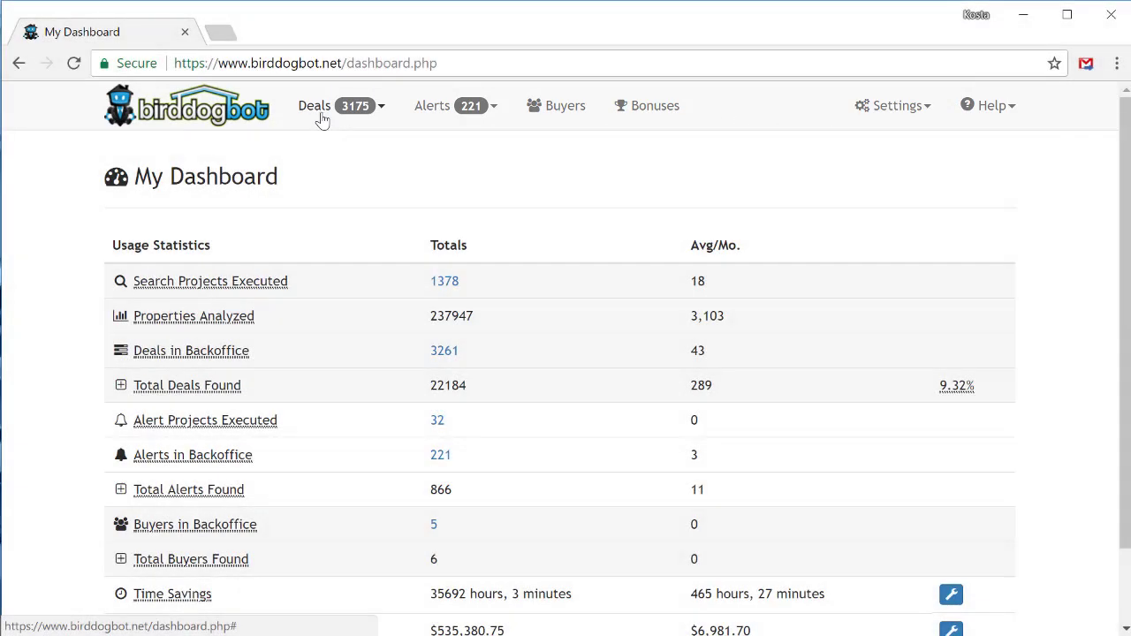
pyautogui.click(321, 118)
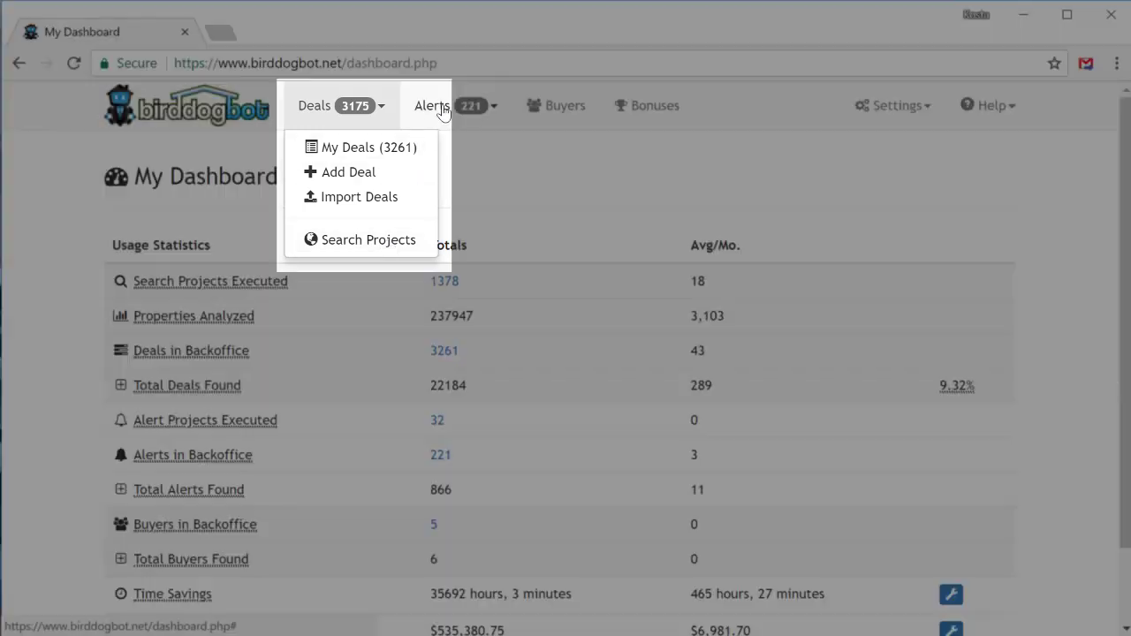
pyautogui.click(447, 106)
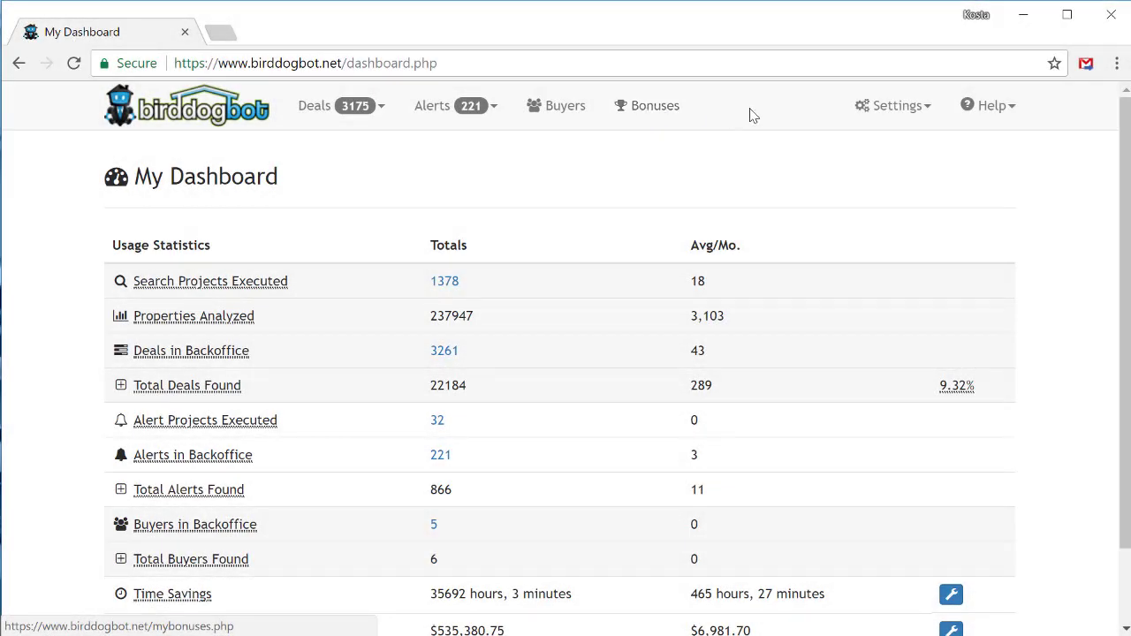
# Open the email notification options in the account profile
pyautogui.click(894, 106)
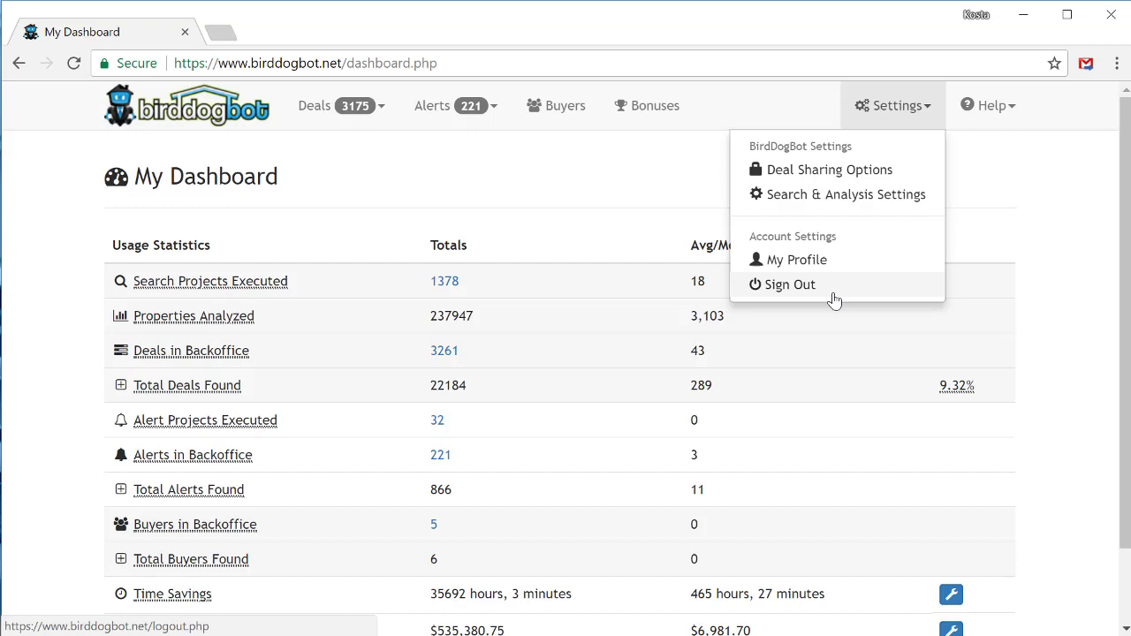
pyautogui.click(792, 266)
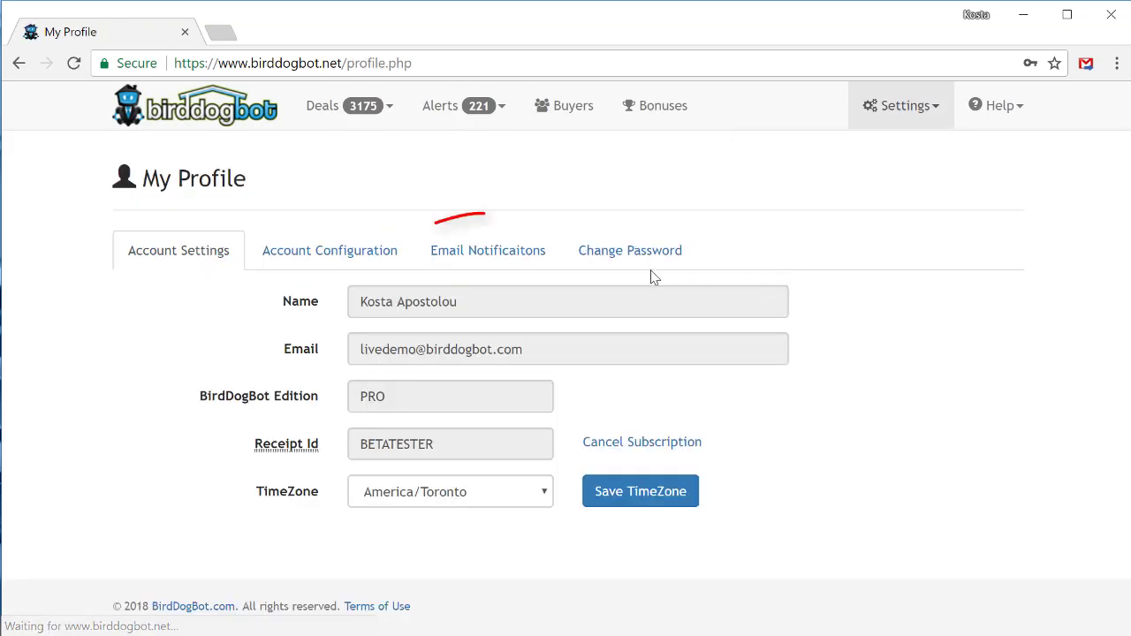
pyautogui.click(505, 254)
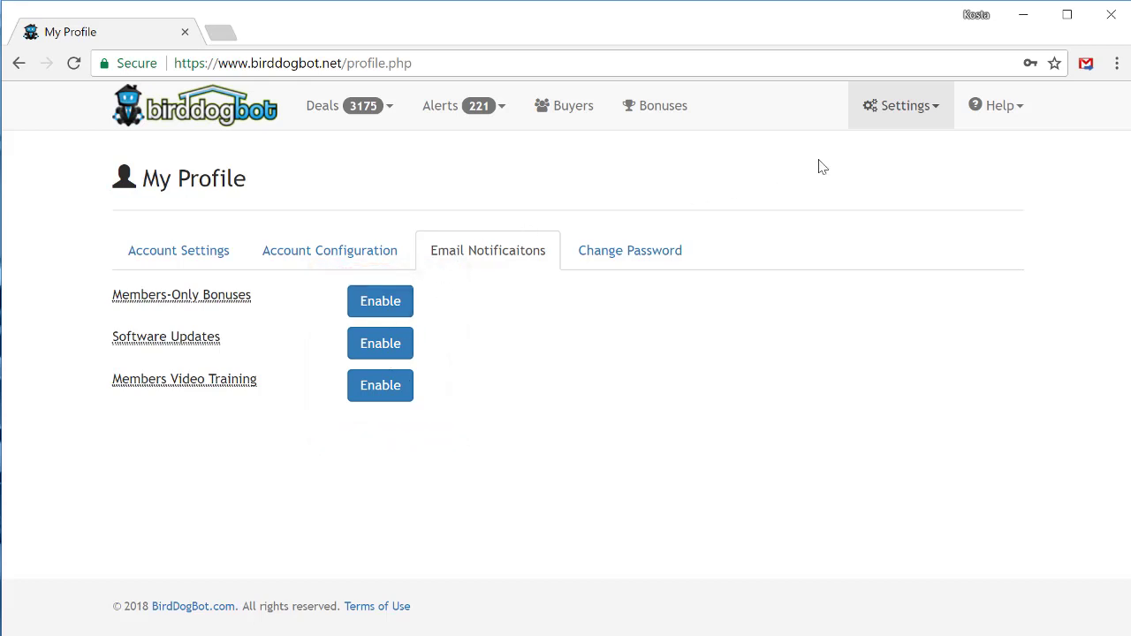
# Open the "Overview - Finding Deals" article under BirdDogBot Tutorials in the Tutorials & Training library, and look at the help search
pyautogui.click(991, 119)
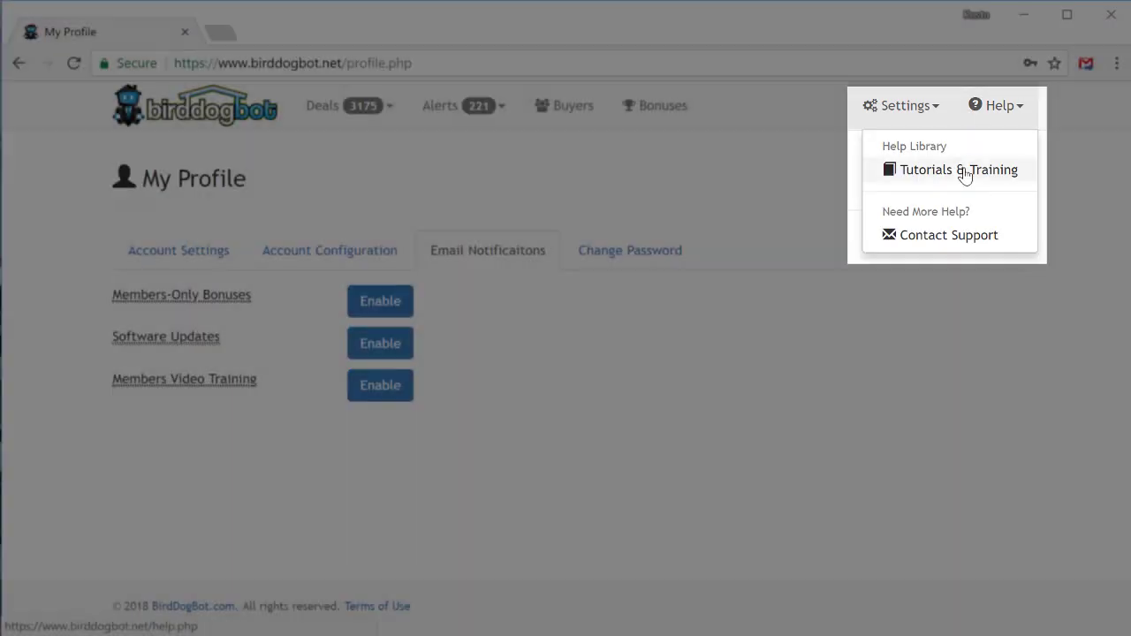
pyautogui.click(963, 170)
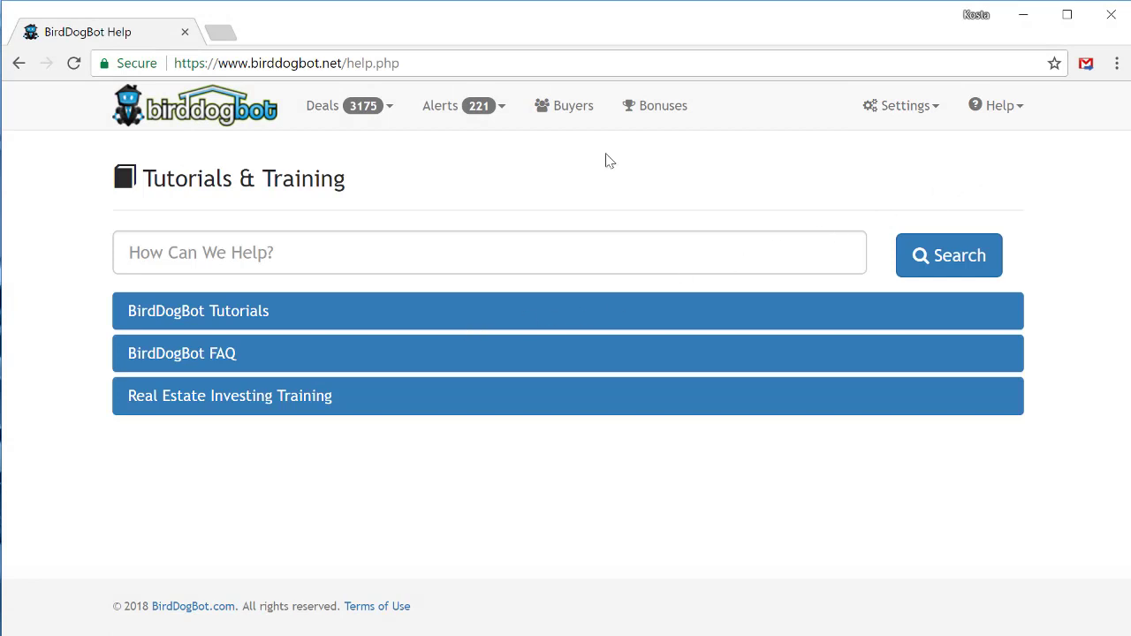
pyautogui.click(212, 318)
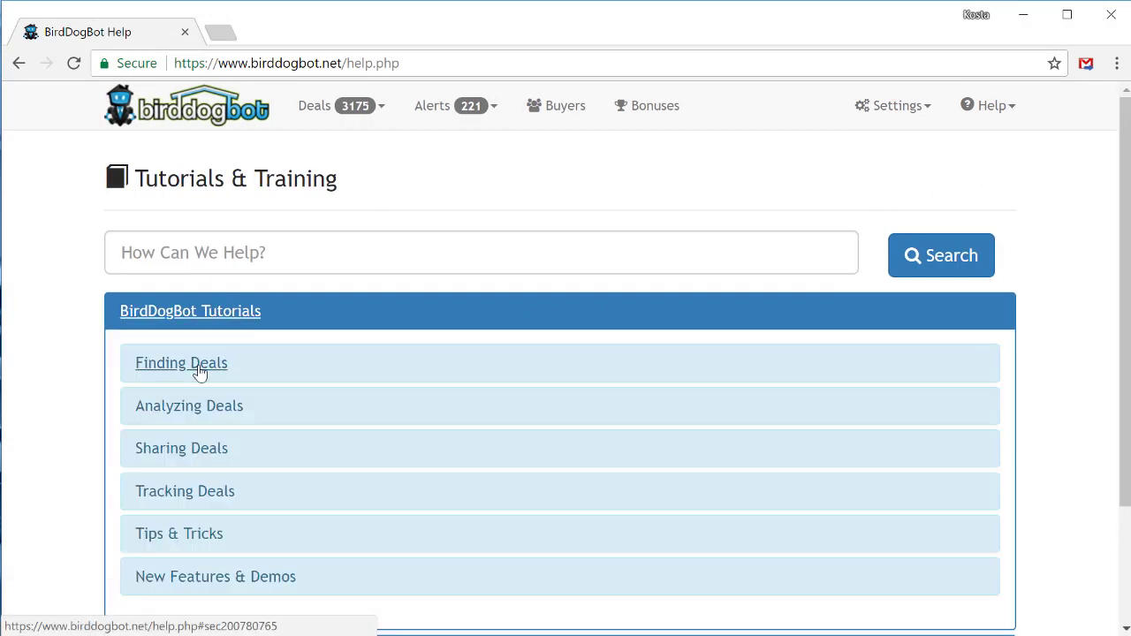
pyautogui.click(207, 369)
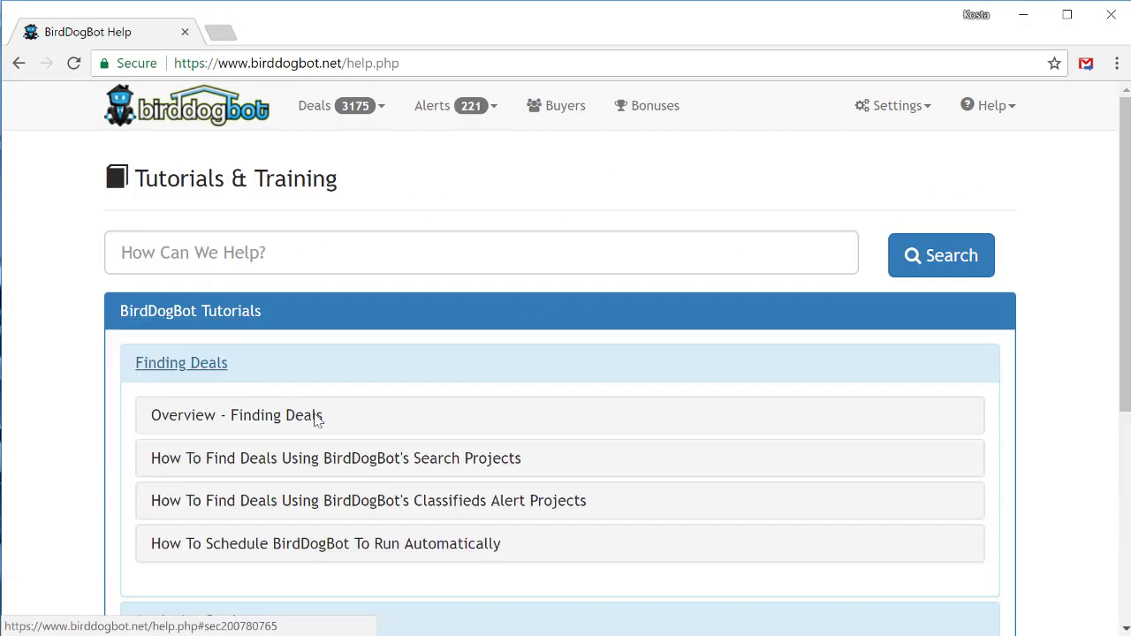
pyautogui.click(293, 469)
pyautogui.click(269, 407)
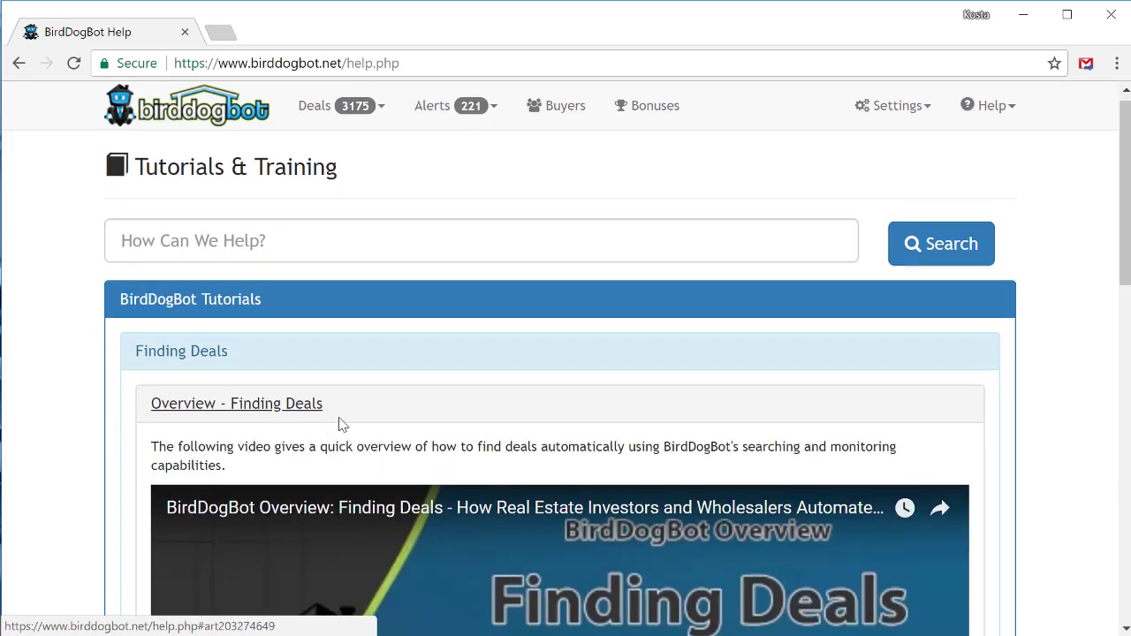
pyautogui.scroll(-3, 344, 426)
pyautogui.scroll(3, 346, 426)
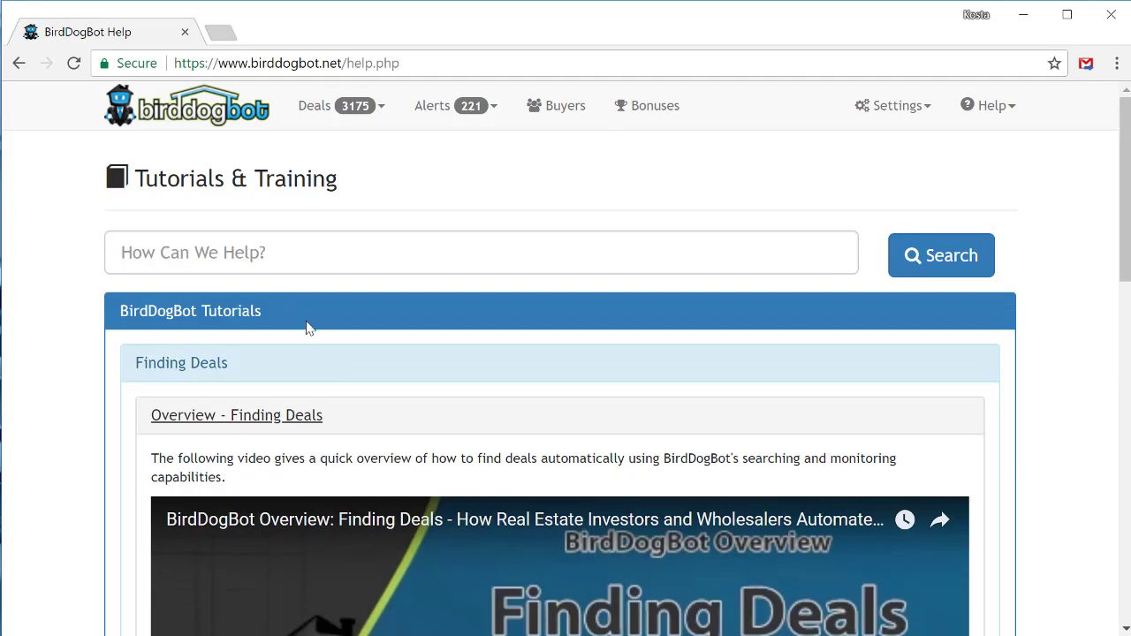
pyautogui.click(262, 254)
pyautogui.click(198, 254)
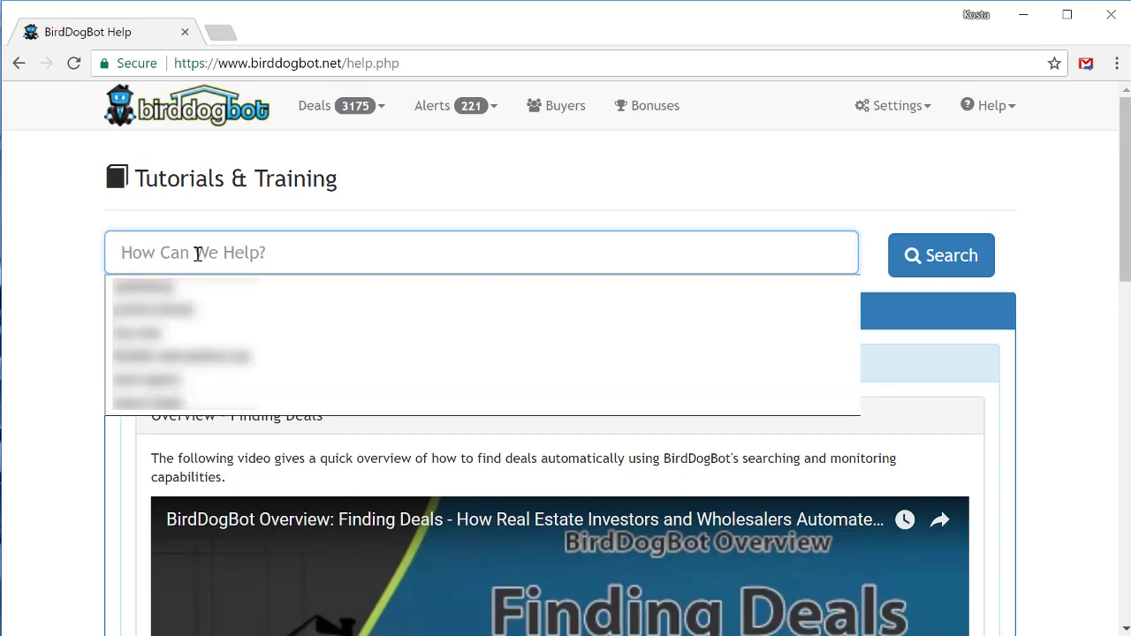
# Open the Contact Support form to see how a problem is submitted
pyautogui.click(989, 106)
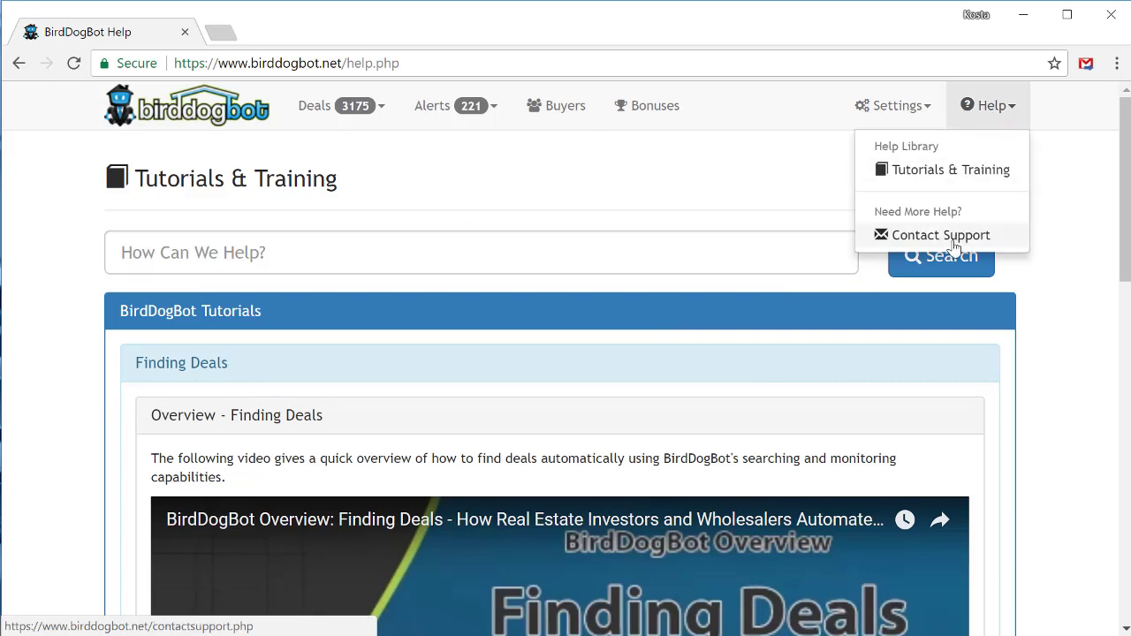
pyautogui.click(954, 247)
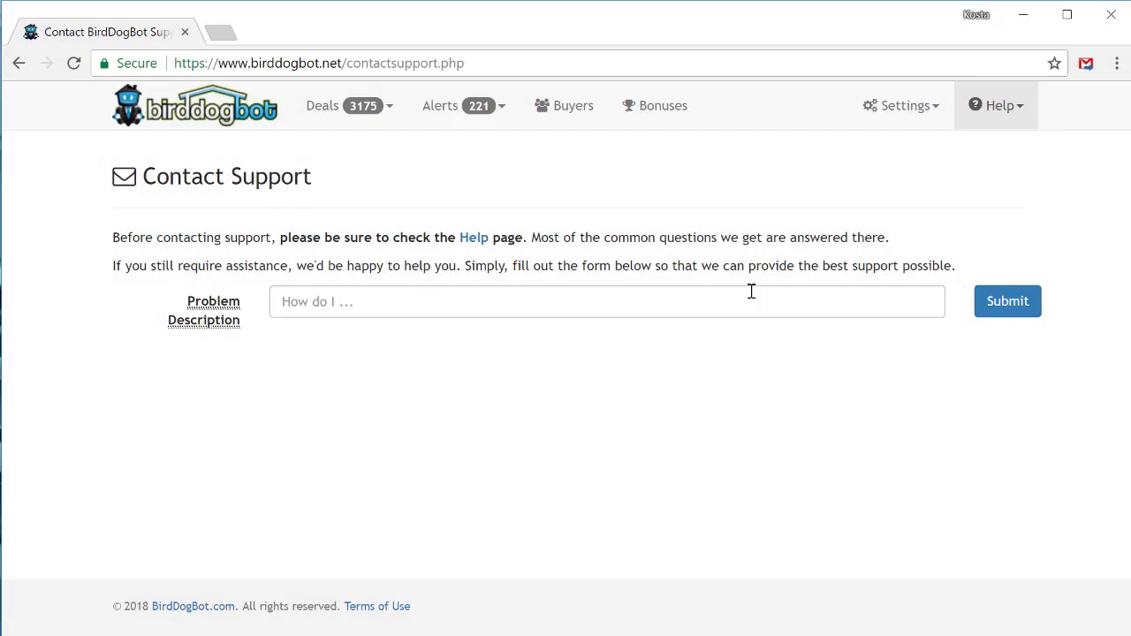
pyautogui.click(995, 106)
# Go to the deal Search Projects list and start adding a new search
pyautogui.click(338, 109)
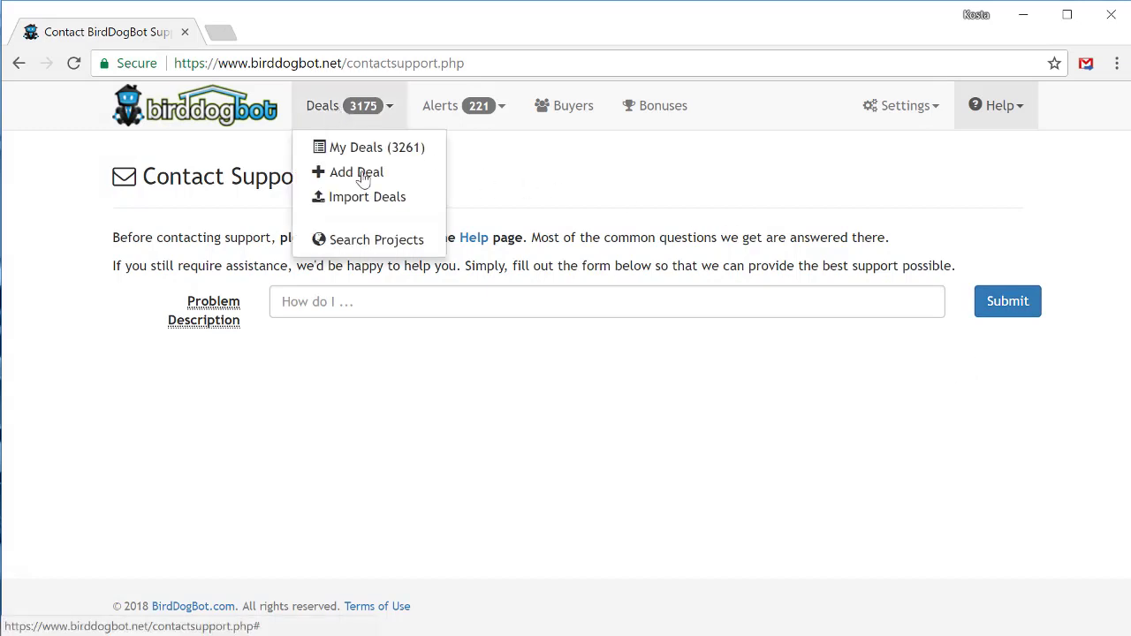
pyautogui.click(392, 247)
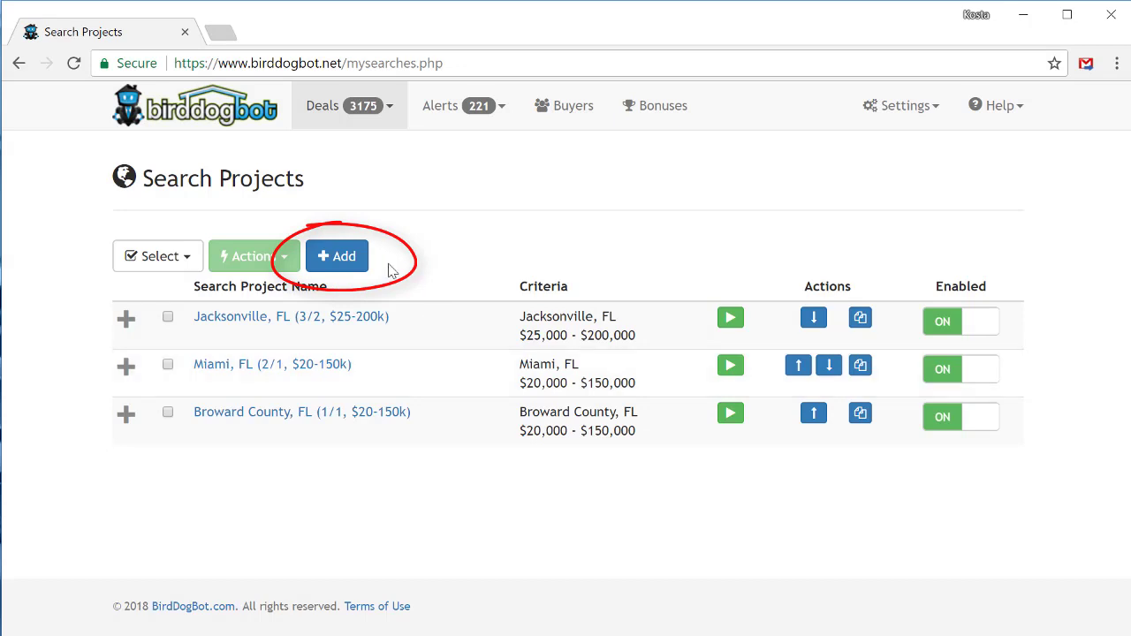
pyautogui.click(342, 265)
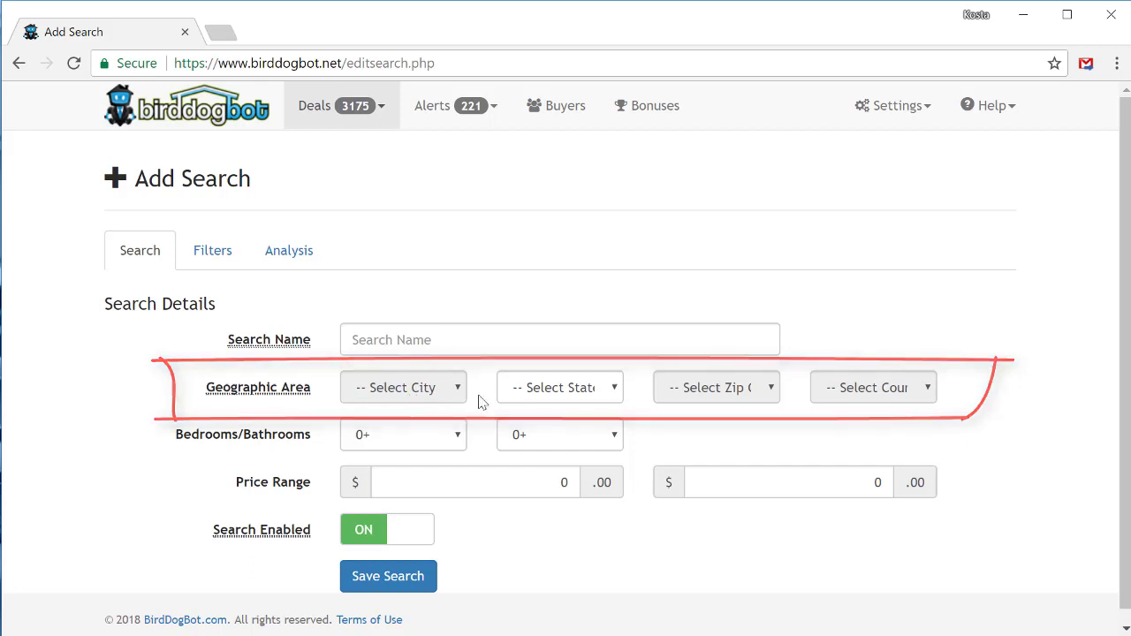
# Set the new search's geographic area to the state of Florida and the city of Orlando
pyautogui.click(556, 398)
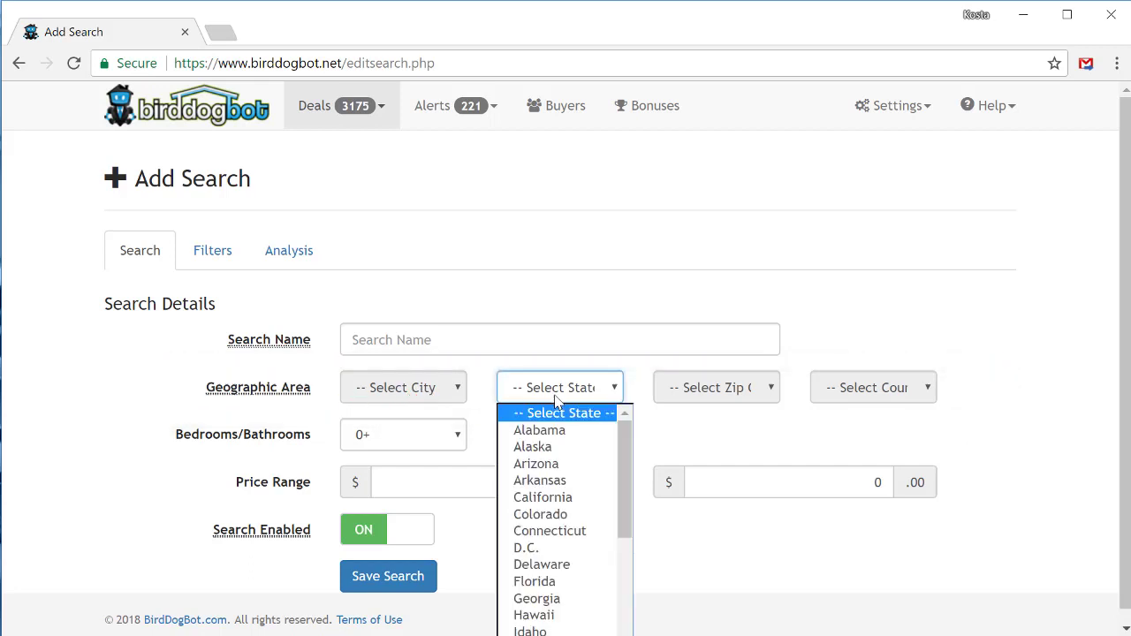
pyautogui.click(556, 581)
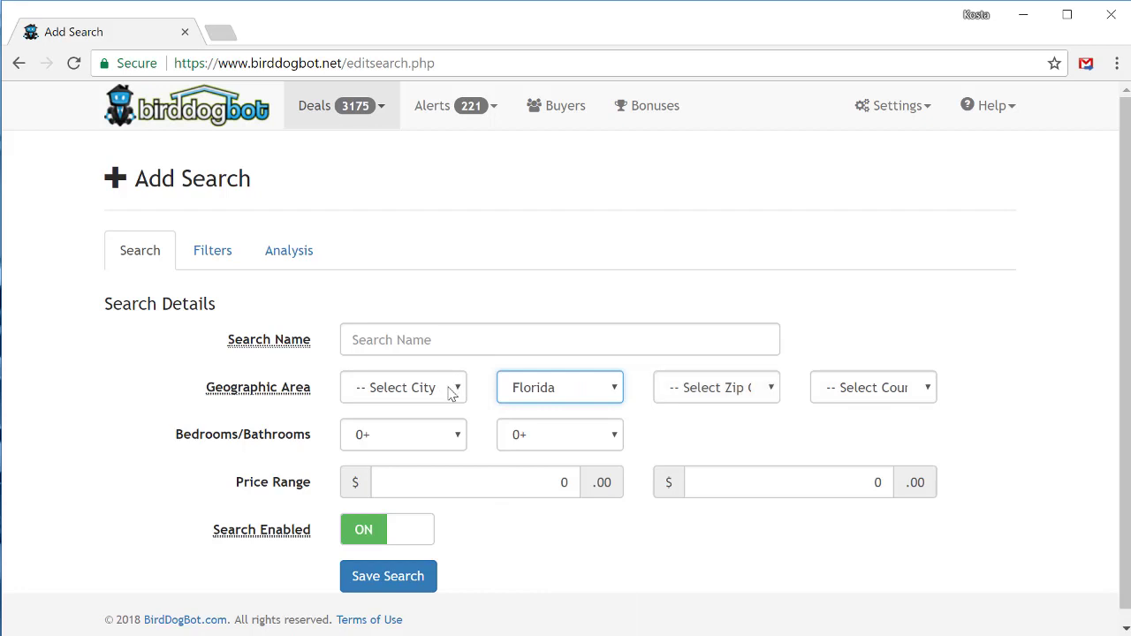
pyautogui.click(451, 392)
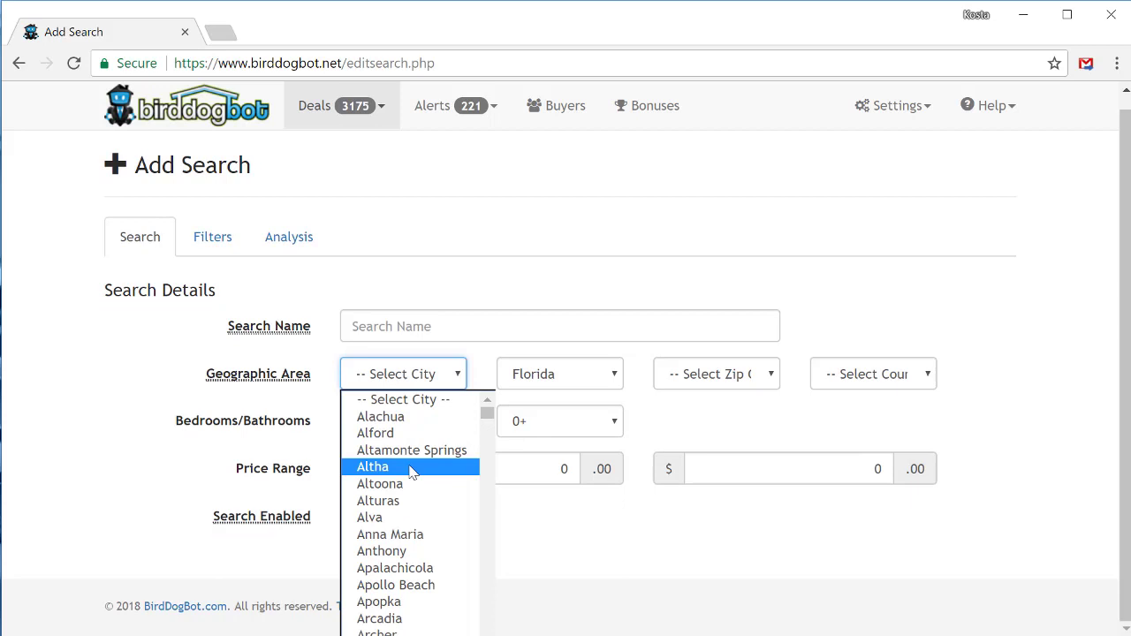
pyautogui.scroll(-20, 411, 472)
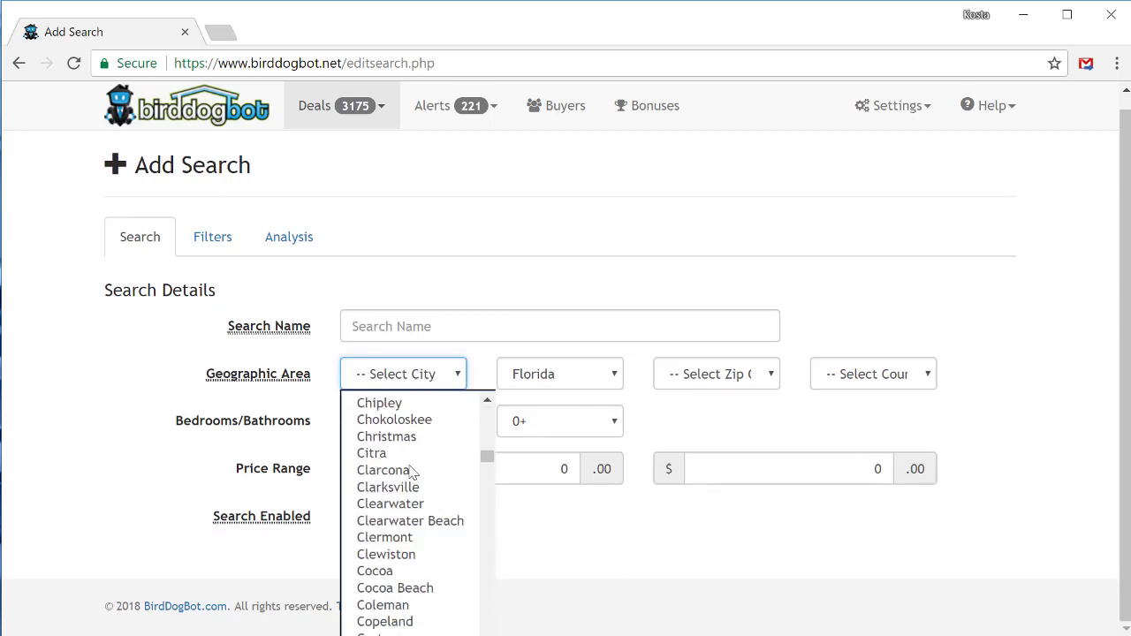
pyautogui.scroll(-10, 411, 473)
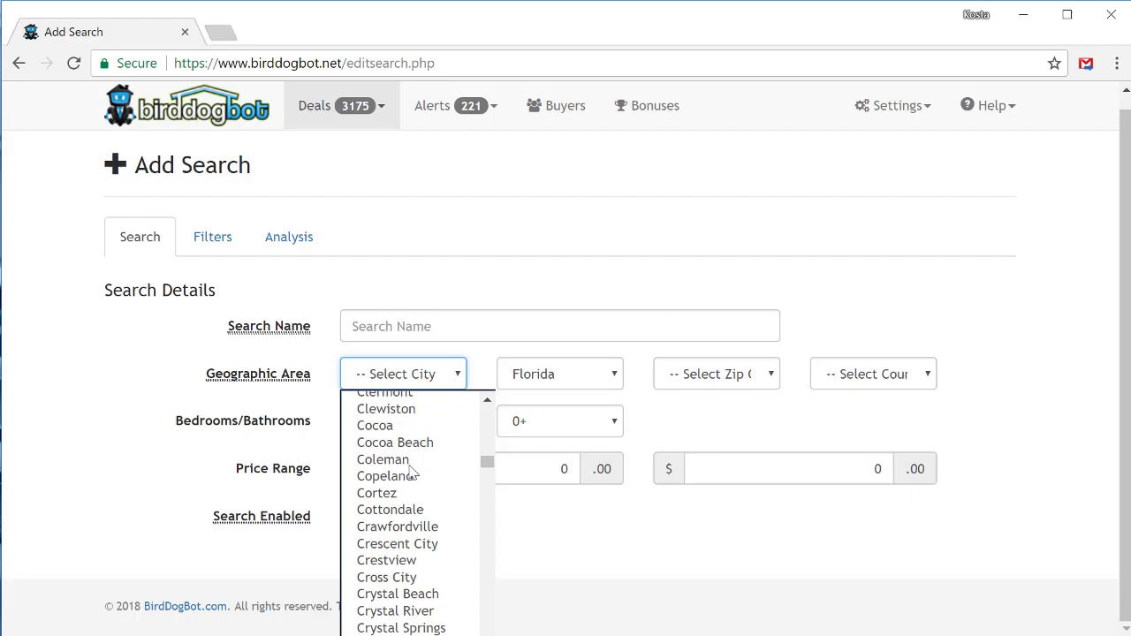
pyautogui.scroll(-20, 411, 473)
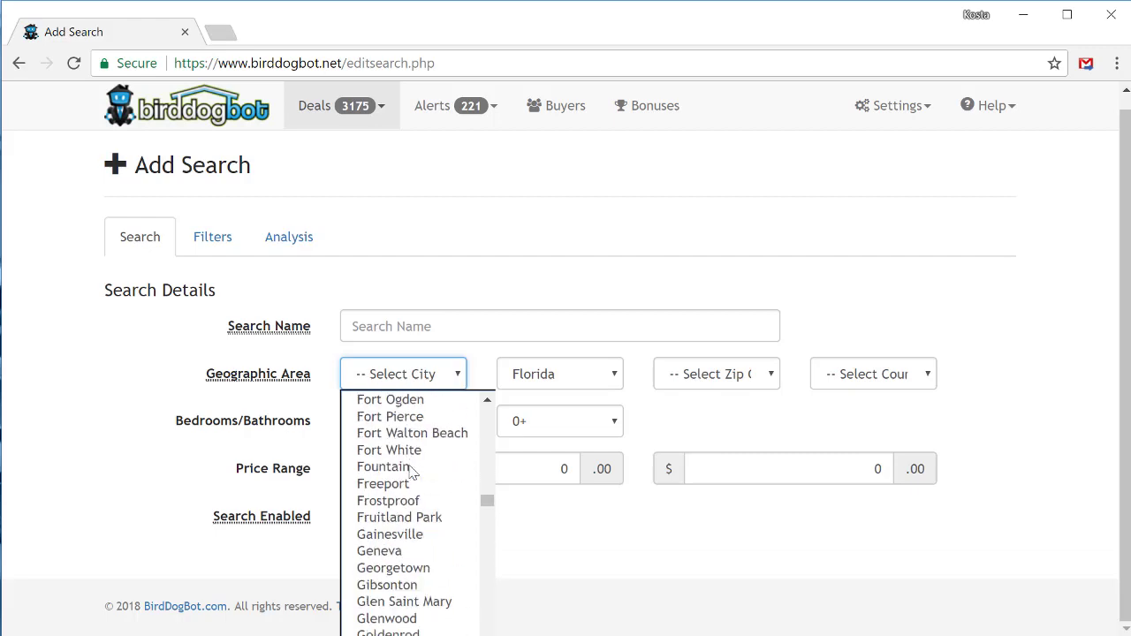
pyautogui.scroll(-20, 410, 473)
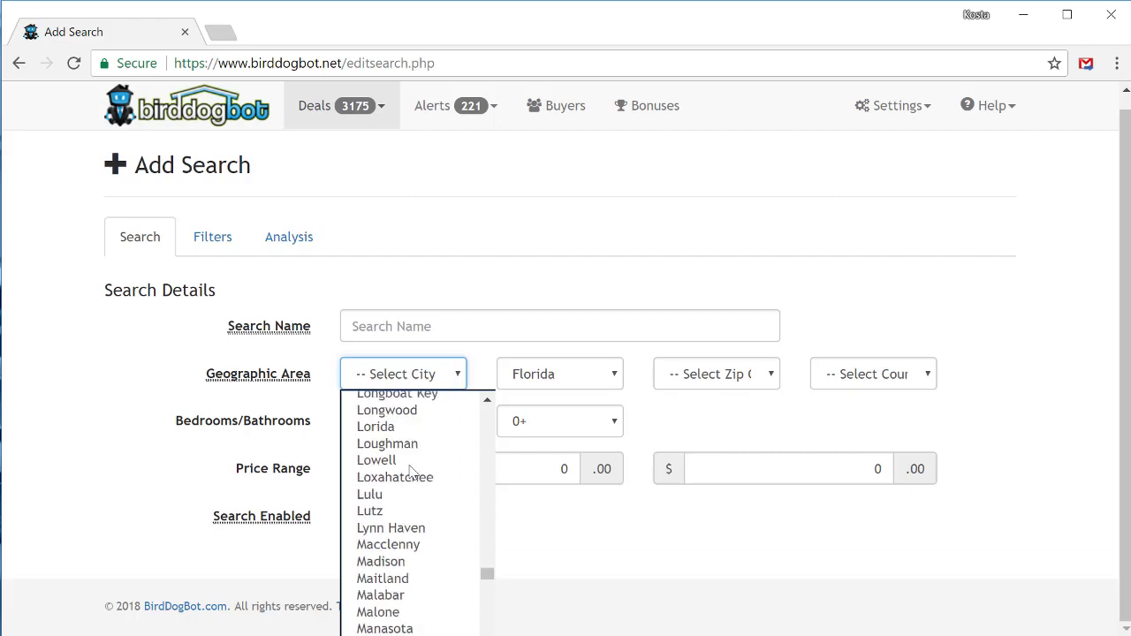
pyautogui.scroll(-15, 411, 473)
pyautogui.click(380, 566)
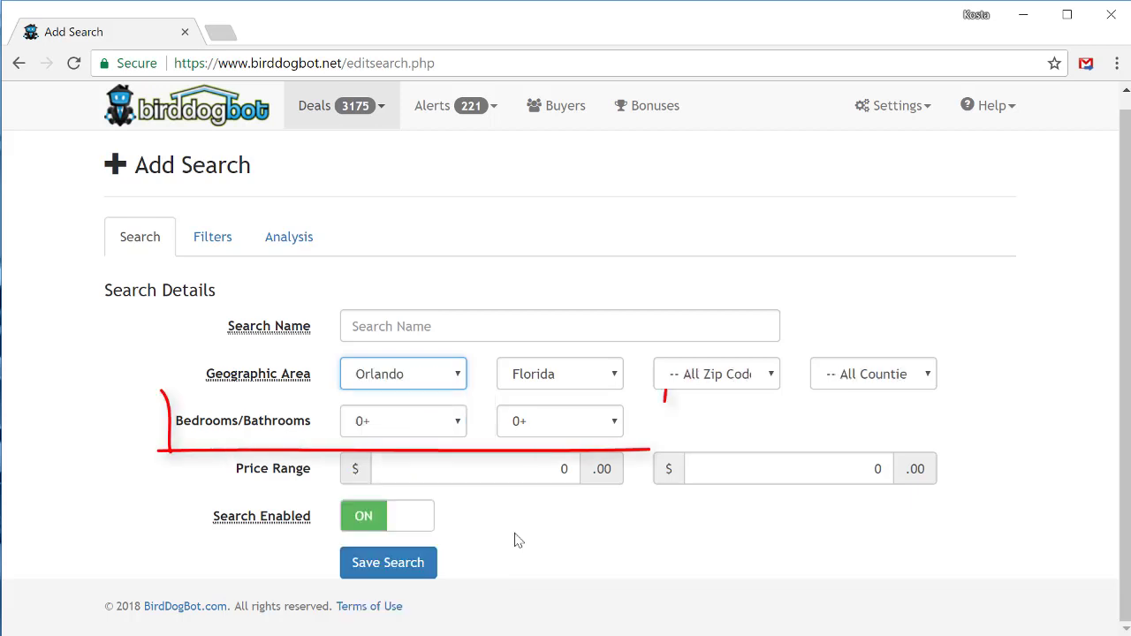
# Set the search criteria to 3+ bedrooms and 2+ bathrooms
pyautogui.click(464, 422)
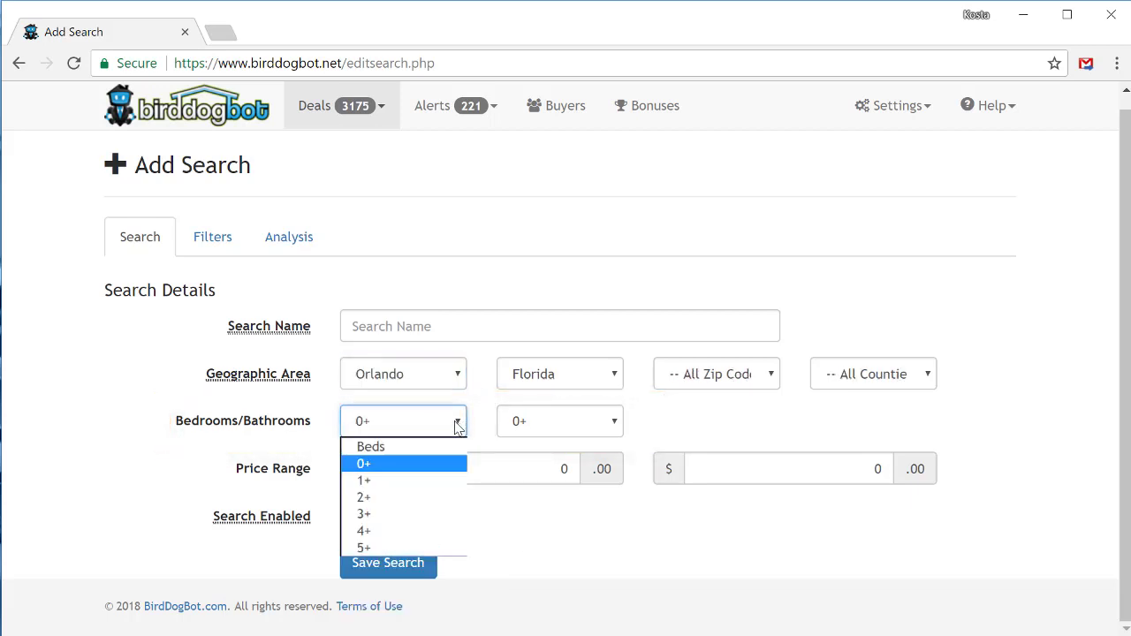
pyautogui.click(445, 517)
pyautogui.click(563, 429)
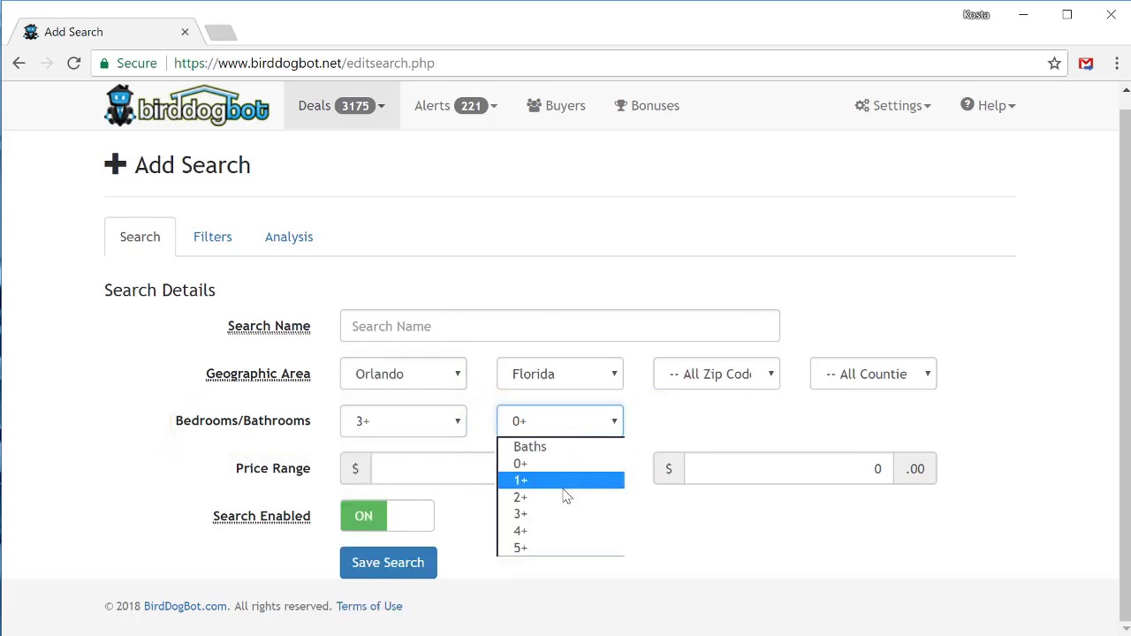
pyautogui.click(563, 498)
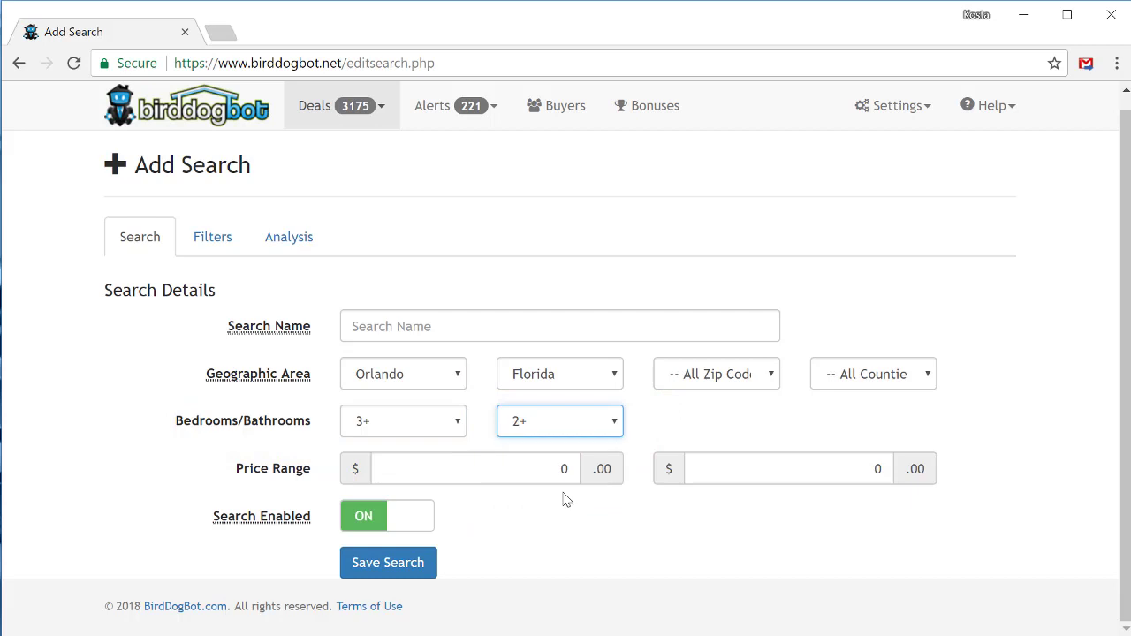
# Set the price range from $125,000 to $250,000 and save the search
pyautogui.click(518, 465)
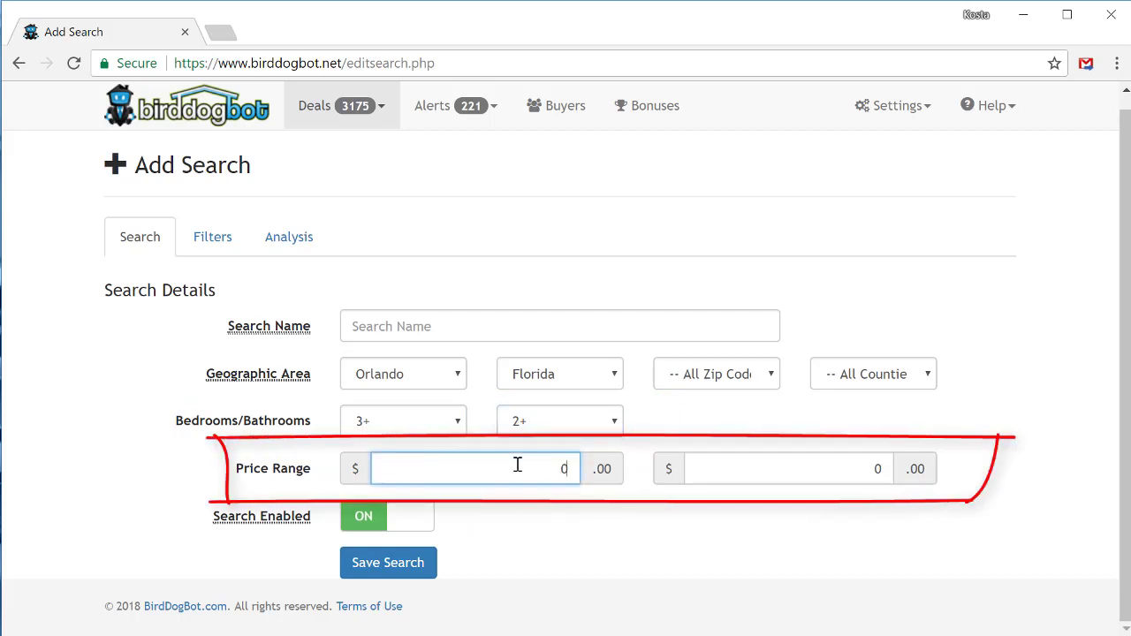
pyautogui.write('125000')
pyautogui.click(757, 457)
pyautogui.write('250,0')
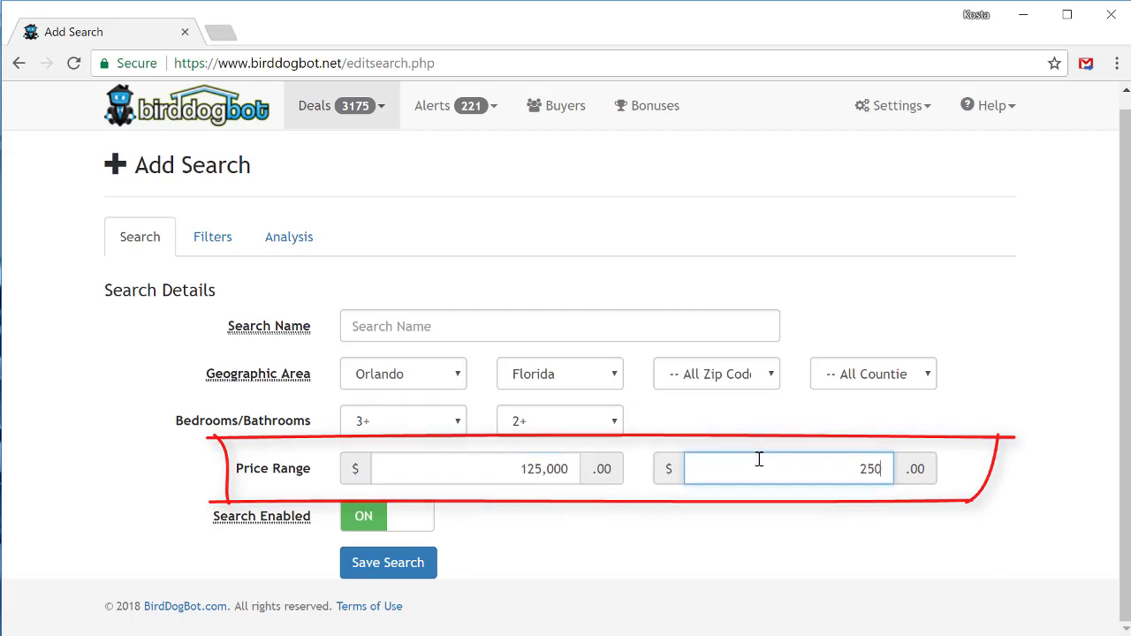
pyautogui.write('00')
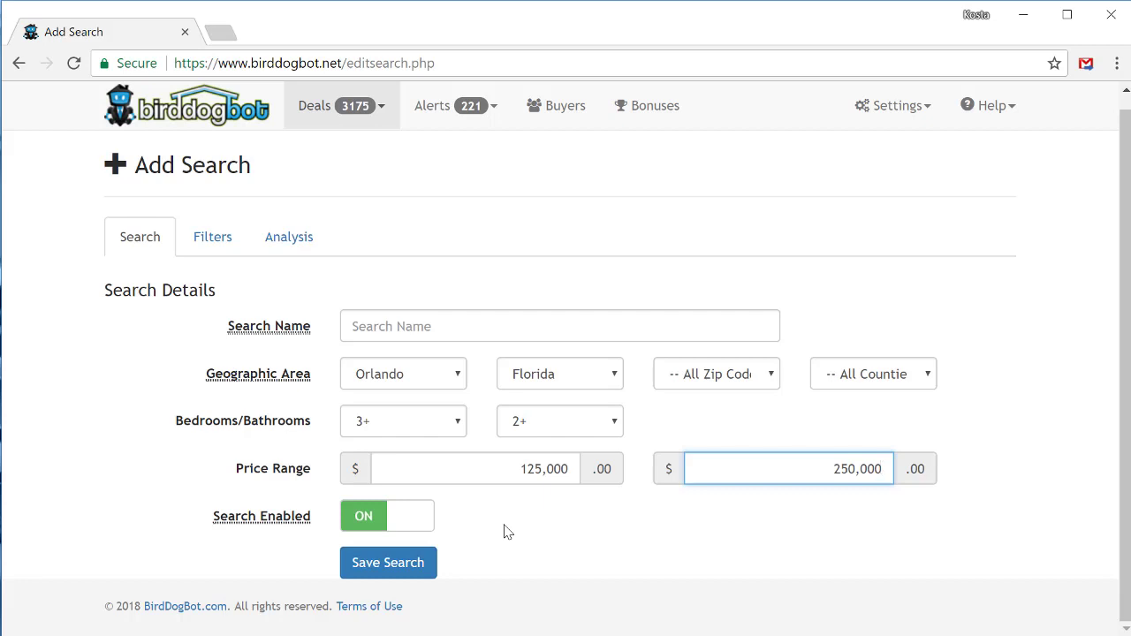
pyautogui.click(415, 561)
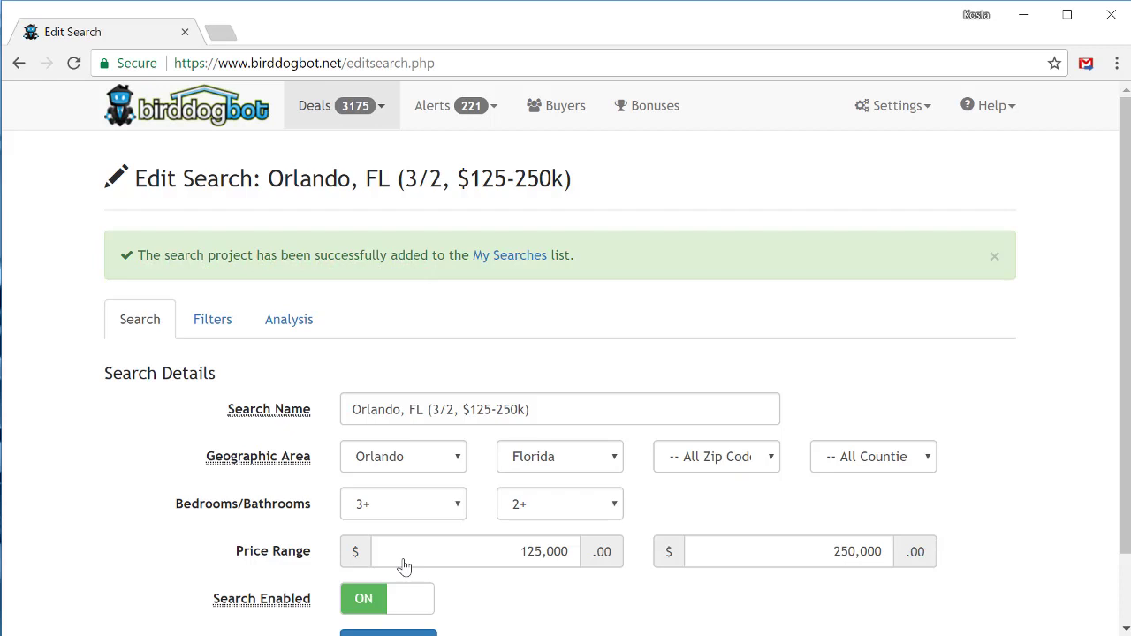
# Review the listing status and property type filters of the Orlando search project
pyautogui.click(217, 338)
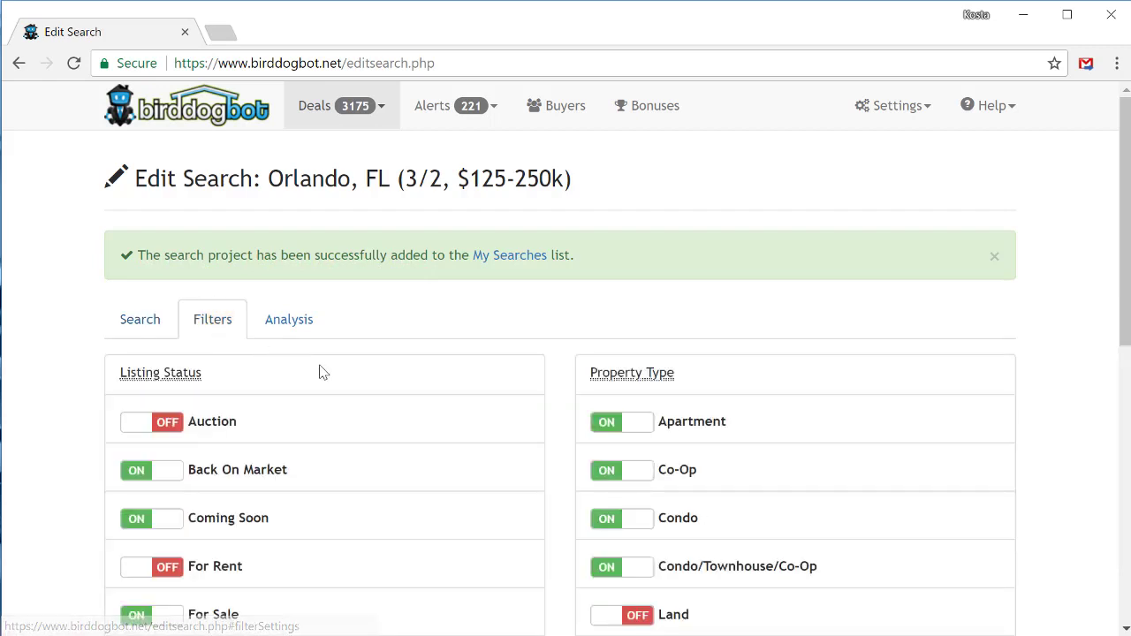
pyautogui.scroll(-1, 320, 371)
pyautogui.scroll(-1, 320, 371)
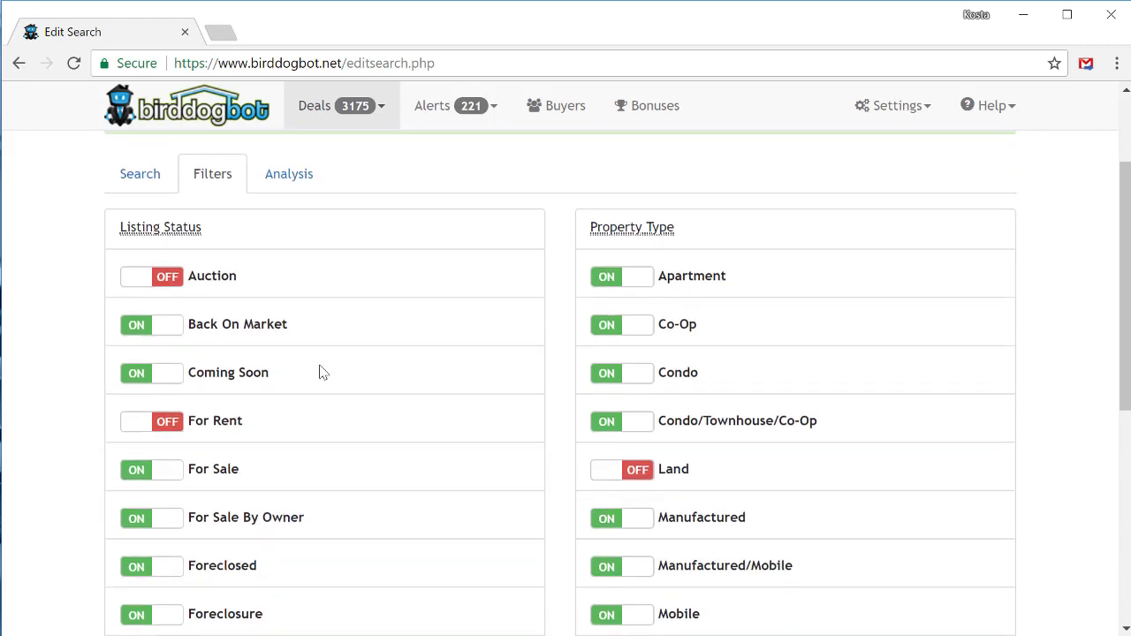
pyautogui.scroll(-4, 570, 286)
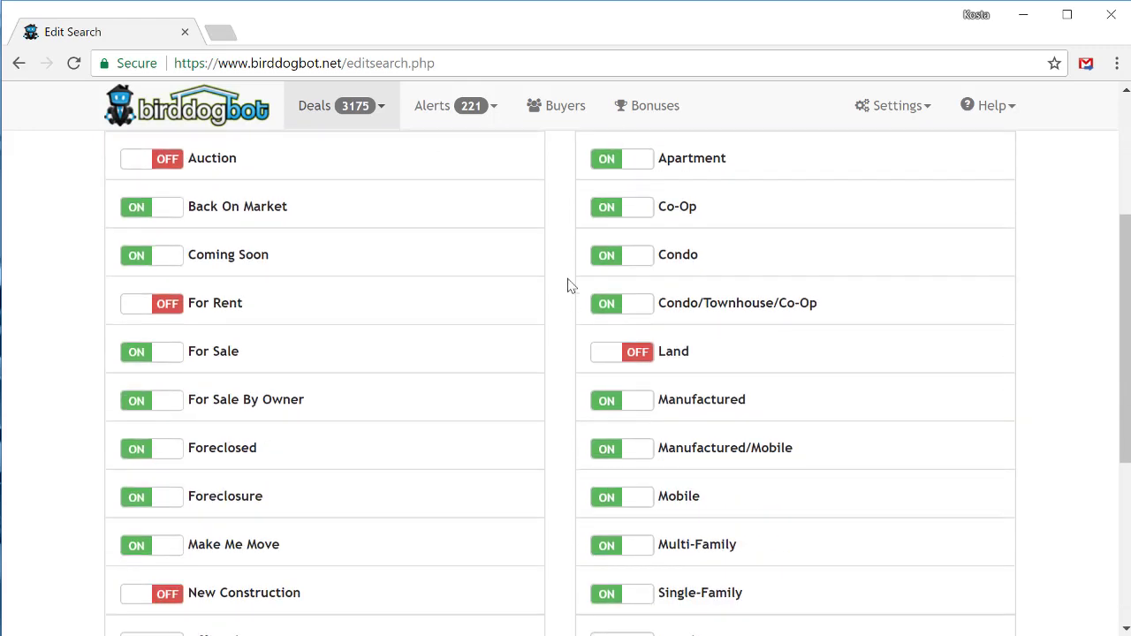
pyautogui.scroll(-2, 569, 287)
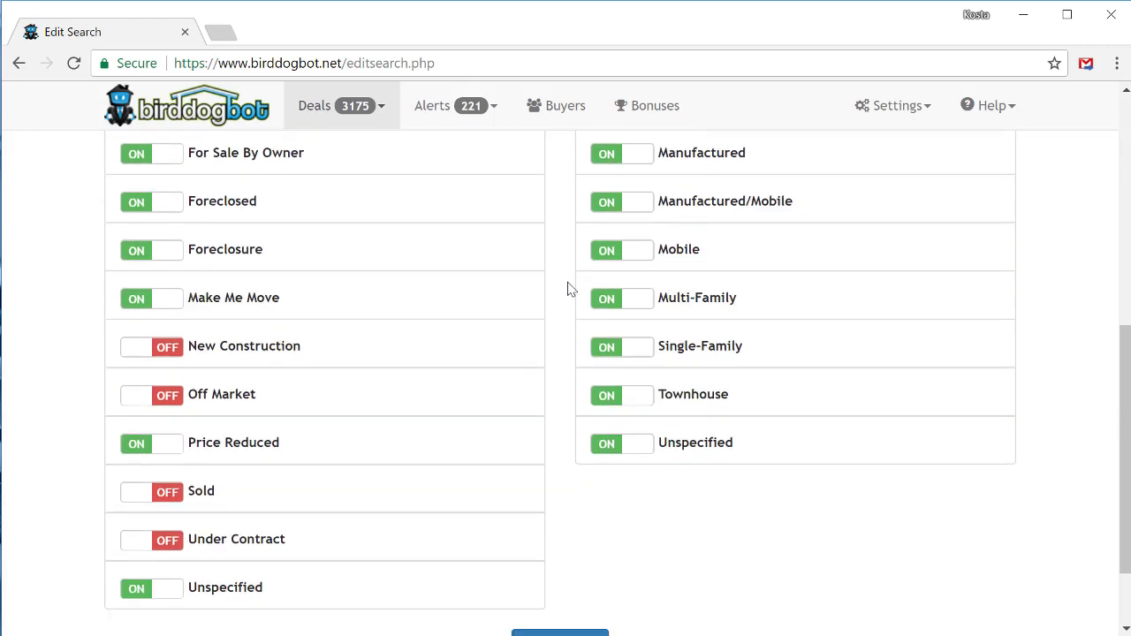
pyautogui.scroll(6, 570, 289)
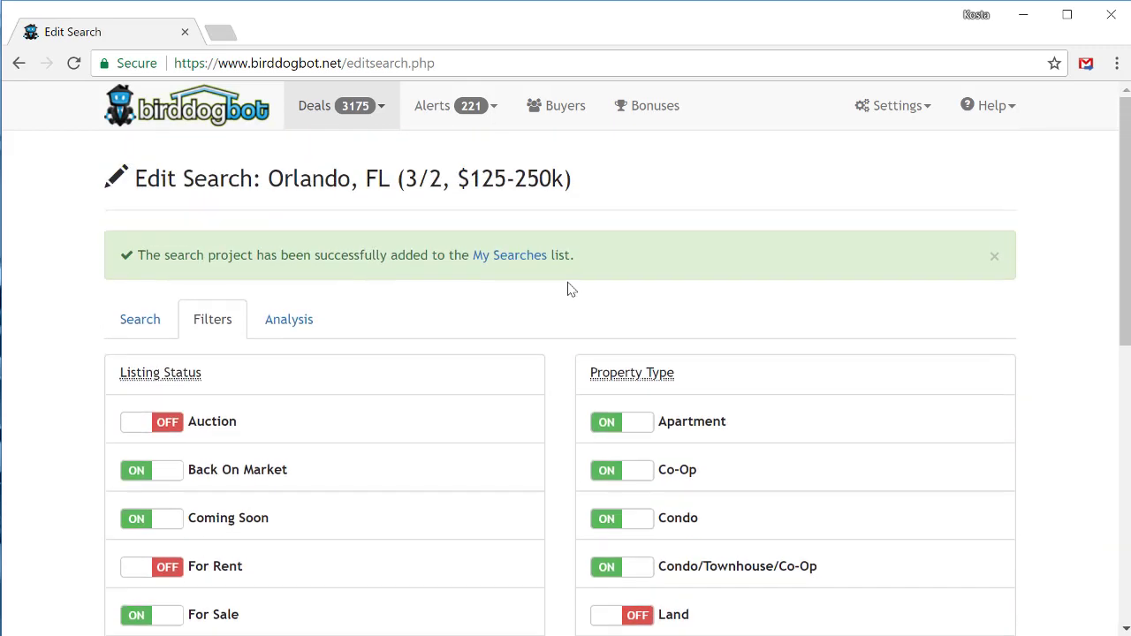
# Set the Orlando search's analysis type to Basic Analysis, save it and return to the search projects list
pyautogui.click(301, 327)
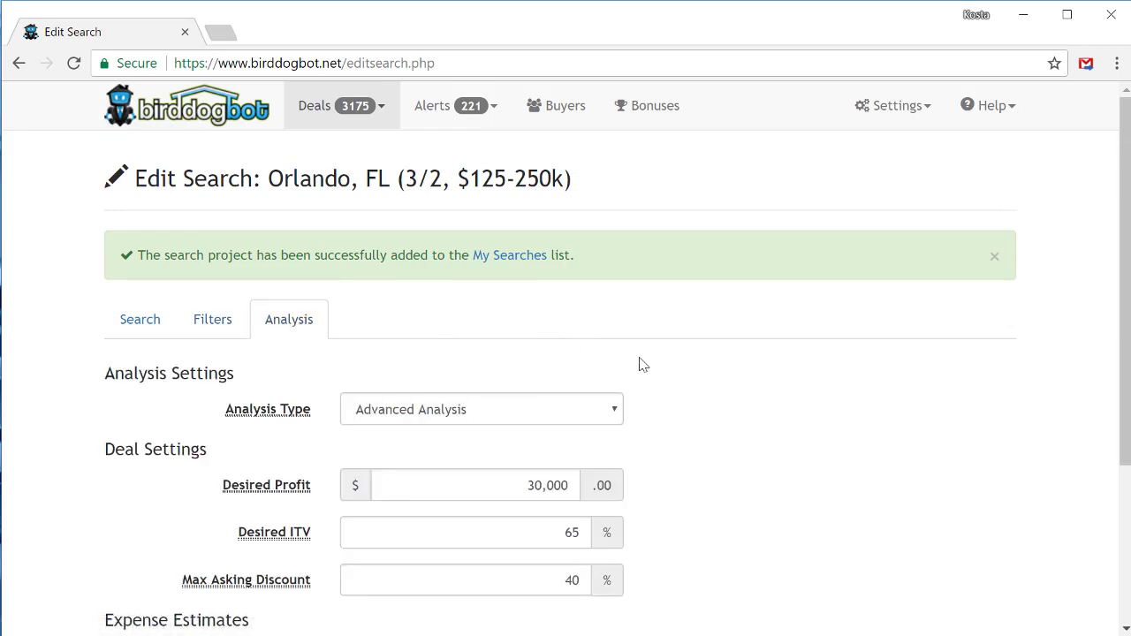
pyautogui.scroll(-1, 643, 364)
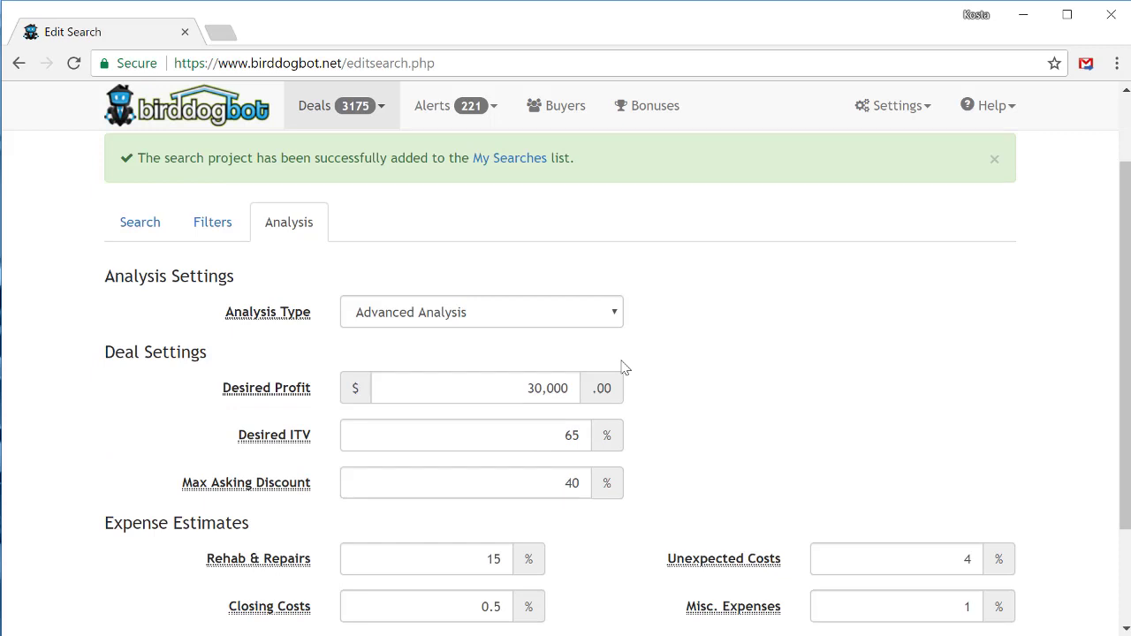
pyautogui.click(543, 320)
pyautogui.click(530, 335)
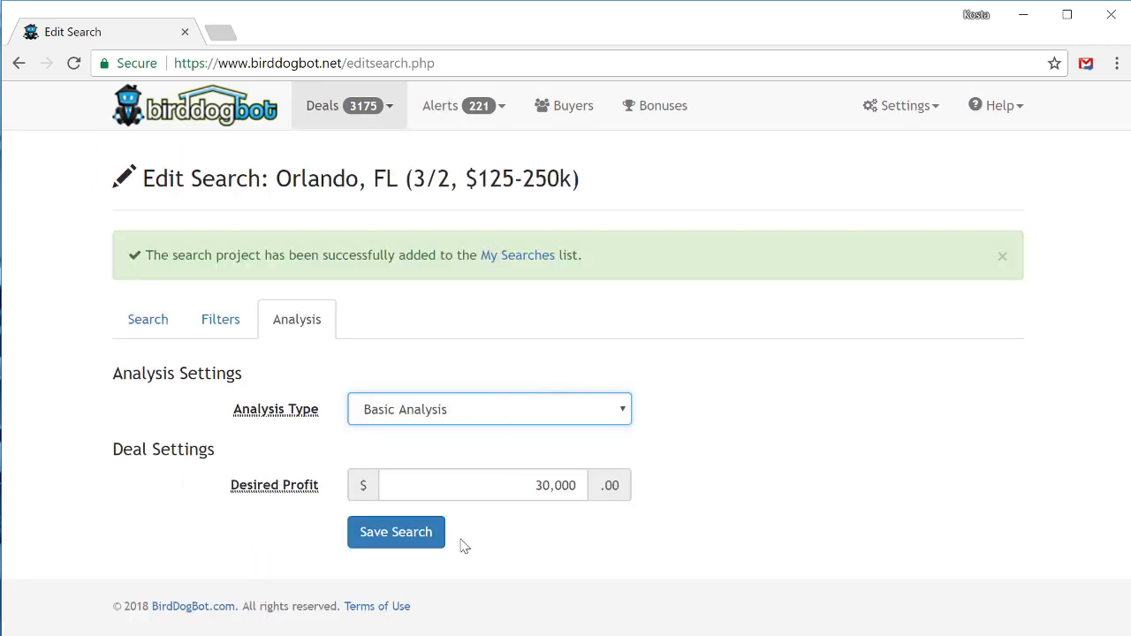
pyautogui.click(411, 540)
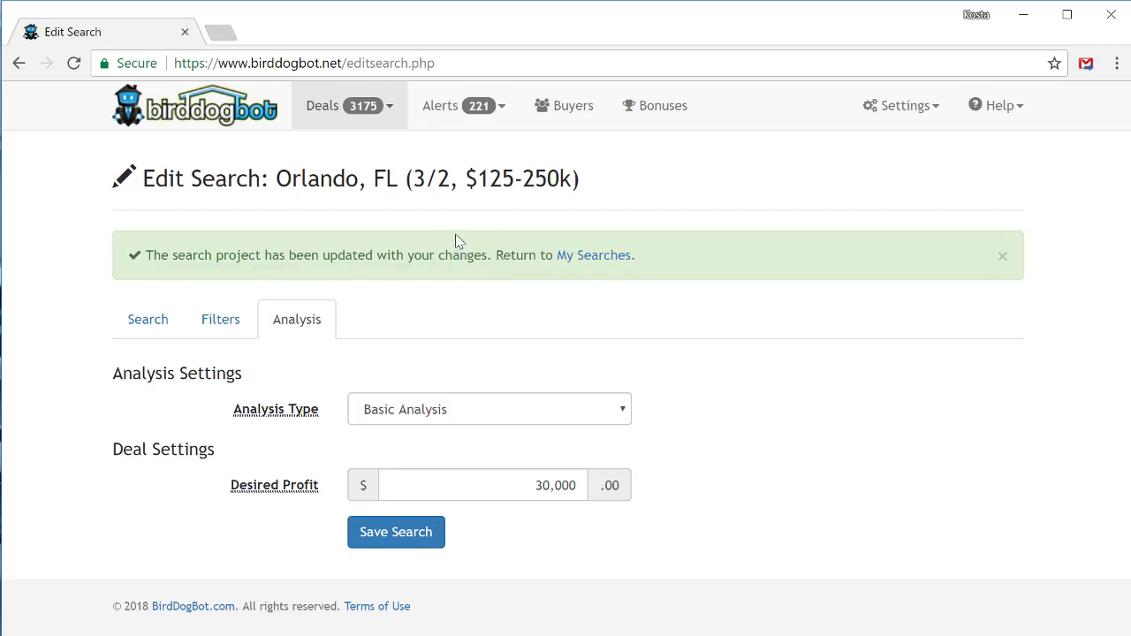
pyautogui.click(583, 255)
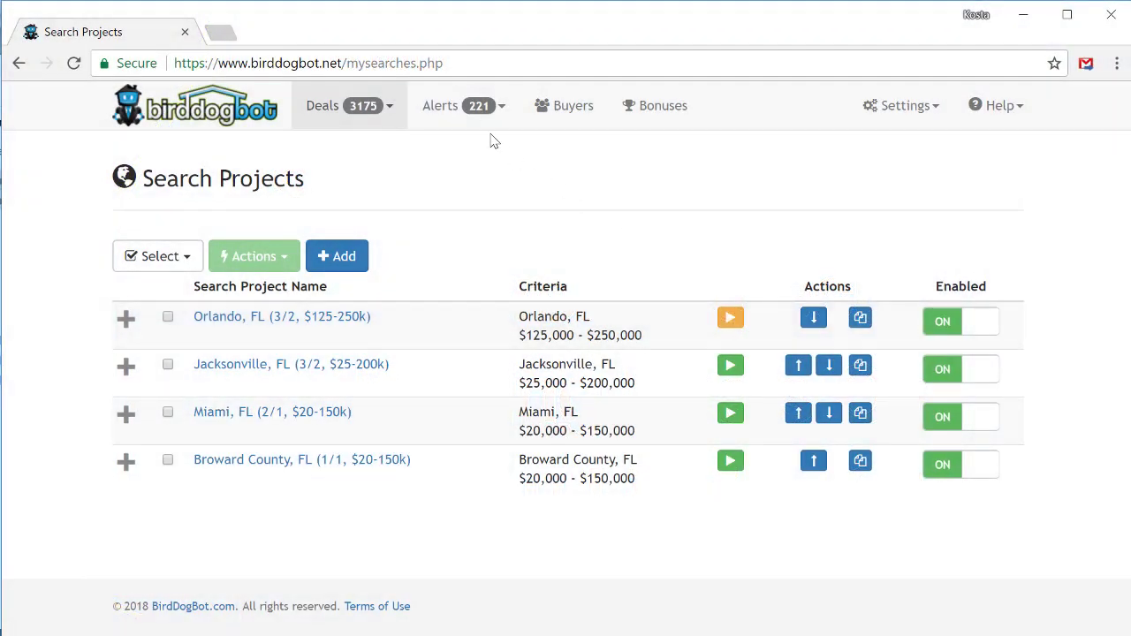
# Go to the alert projects list and start adding a new alert project
pyautogui.click(464, 120)
pyautogui.click(479, 193)
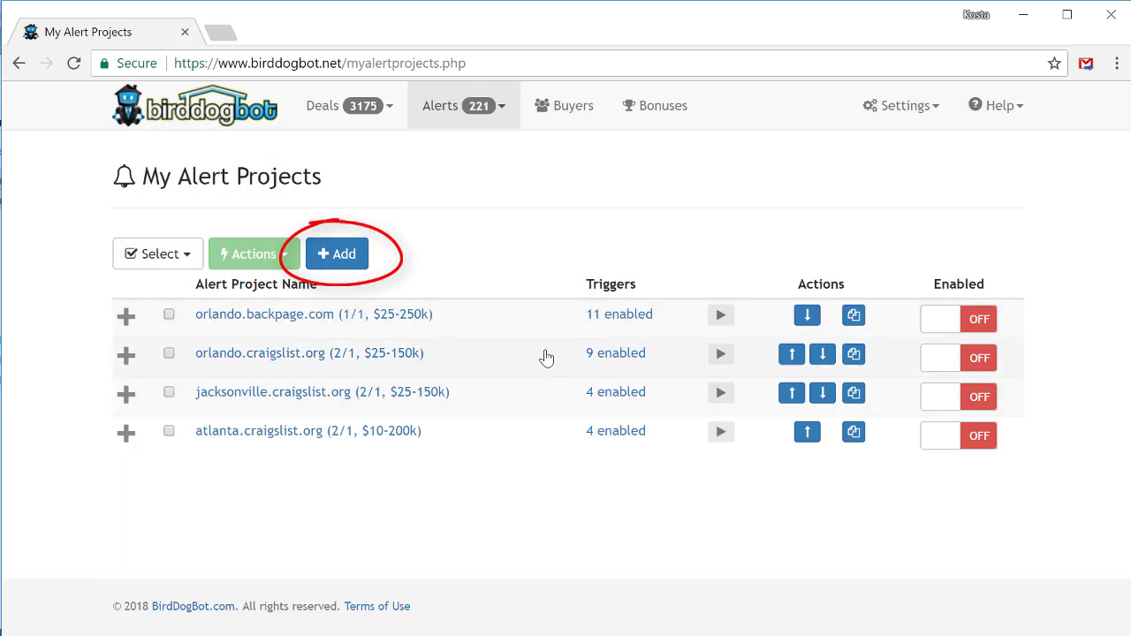
pyautogui.click(343, 252)
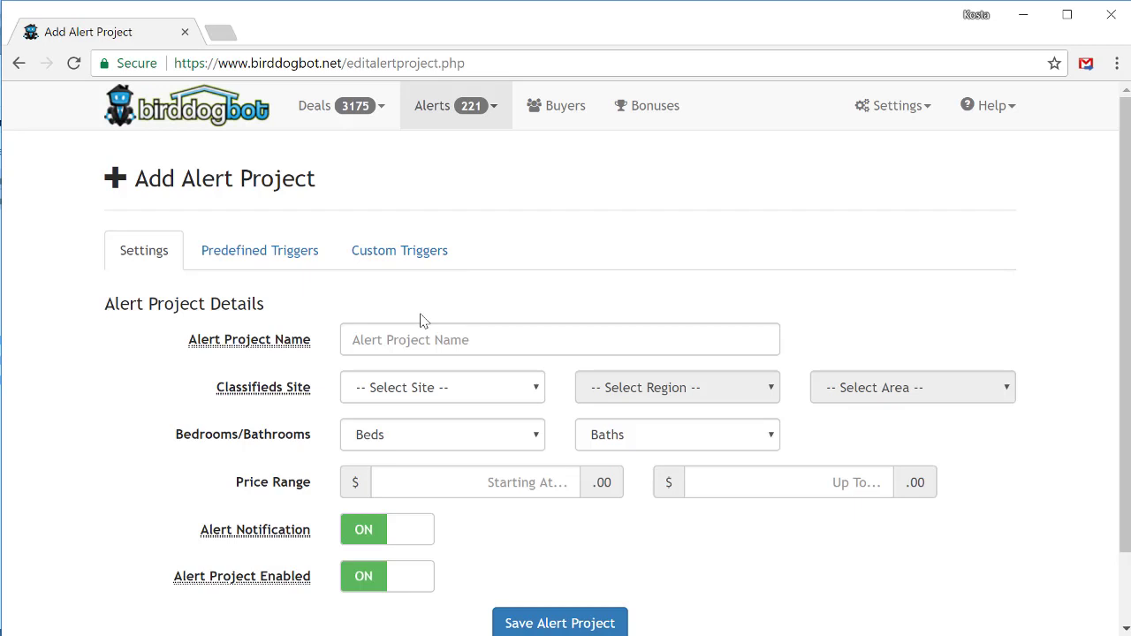
# Set the alert's classifieds site to Craigslist, region United States - Florida, area south florida - miami / dade county
pyautogui.click(504, 393)
pyautogui.click(522, 447)
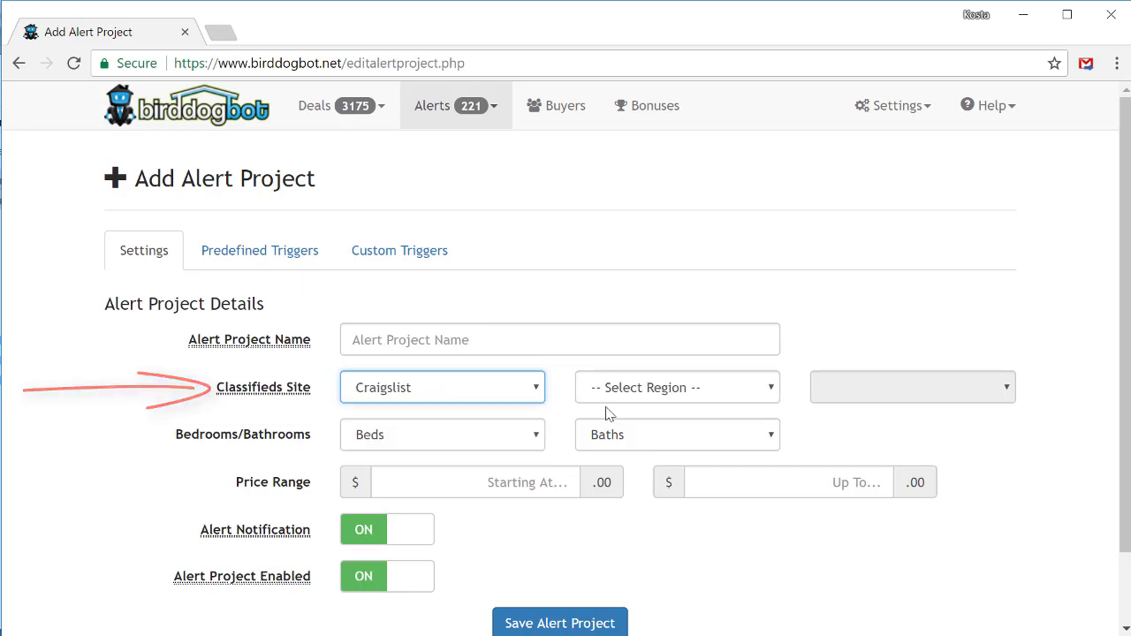
pyautogui.click(655, 394)
pyautogui.scroll(-10, 682, 477)
pyautogui.scroll(5, 683, 489)
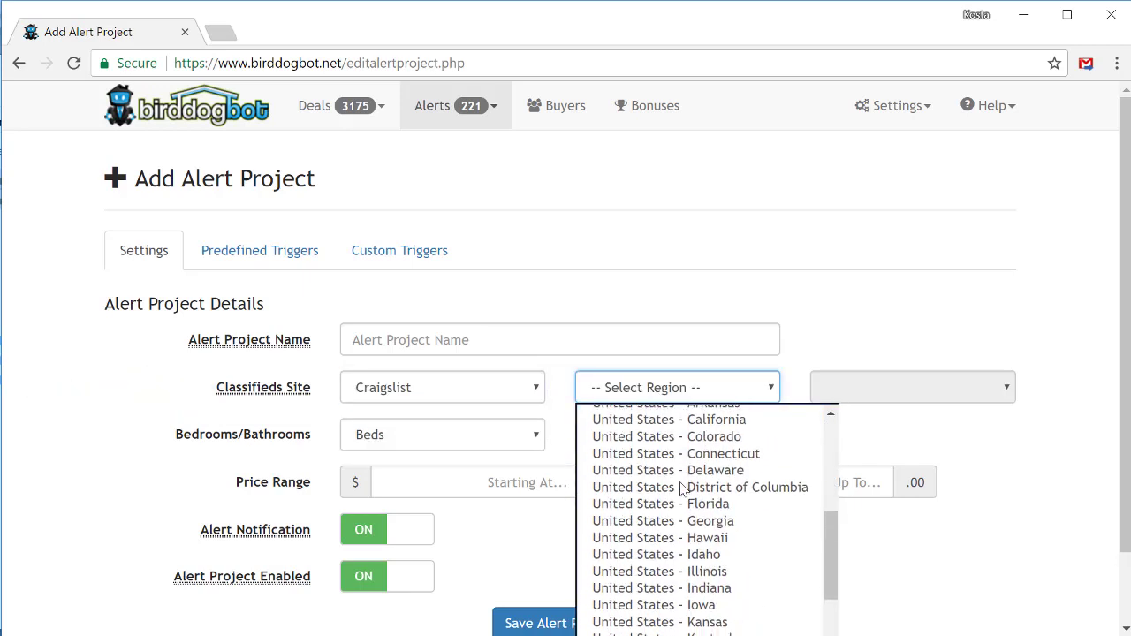
pyautogui.scroll(-2, 681, 491)
pyautogui.click(694, 408)
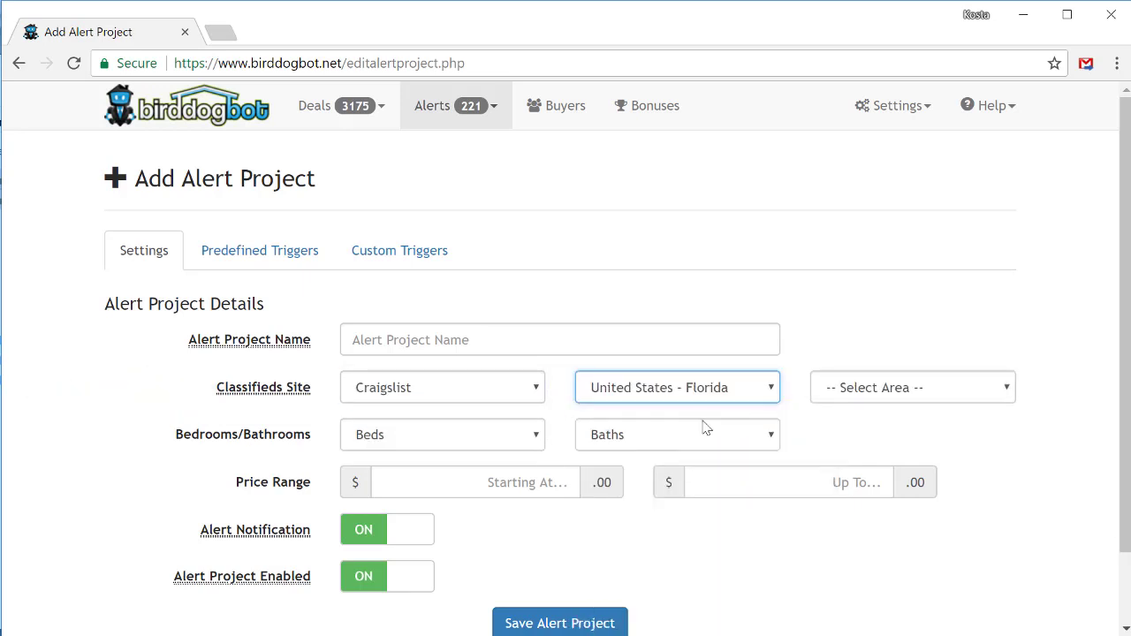
pyautogui.click(932, 390)
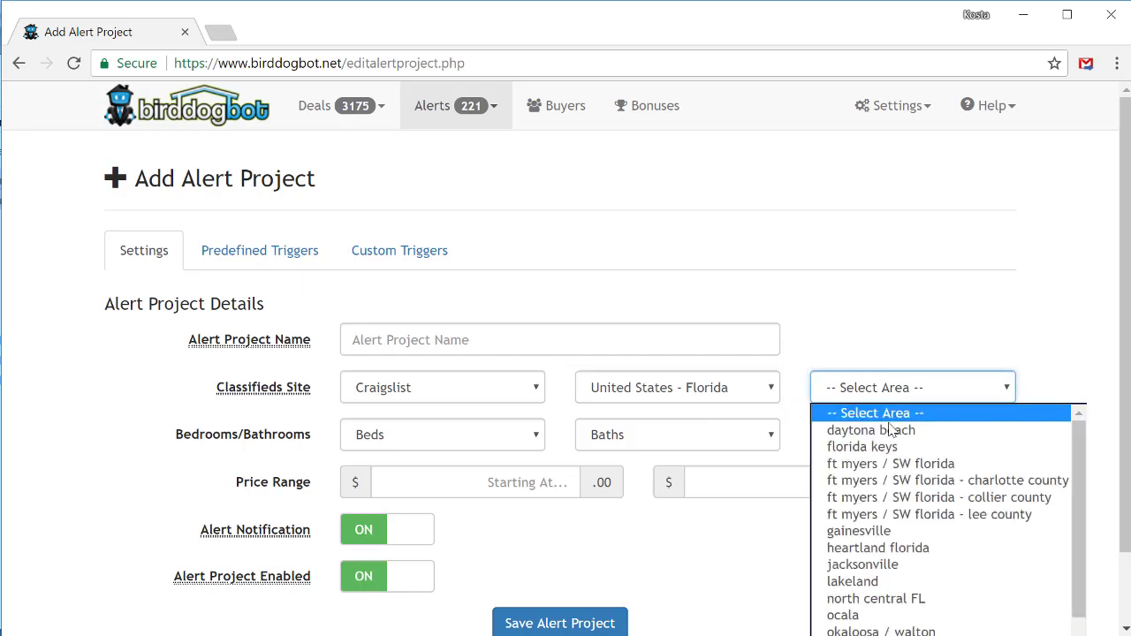
pyautogui.scroll(-4, 884, 581)
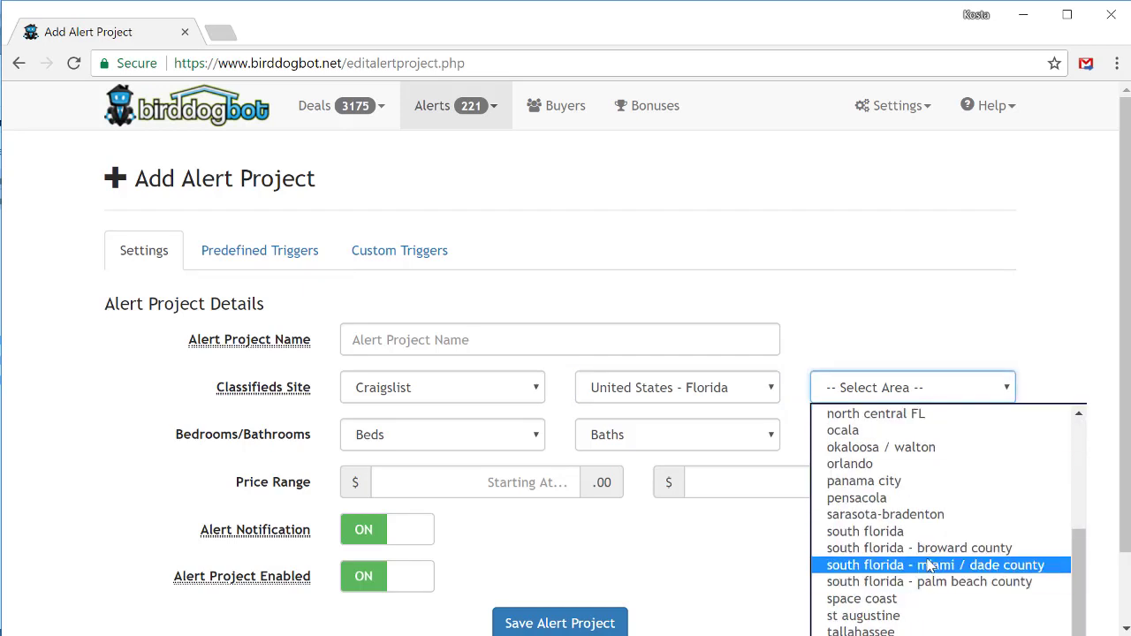
pyautogui.click(929, 567)
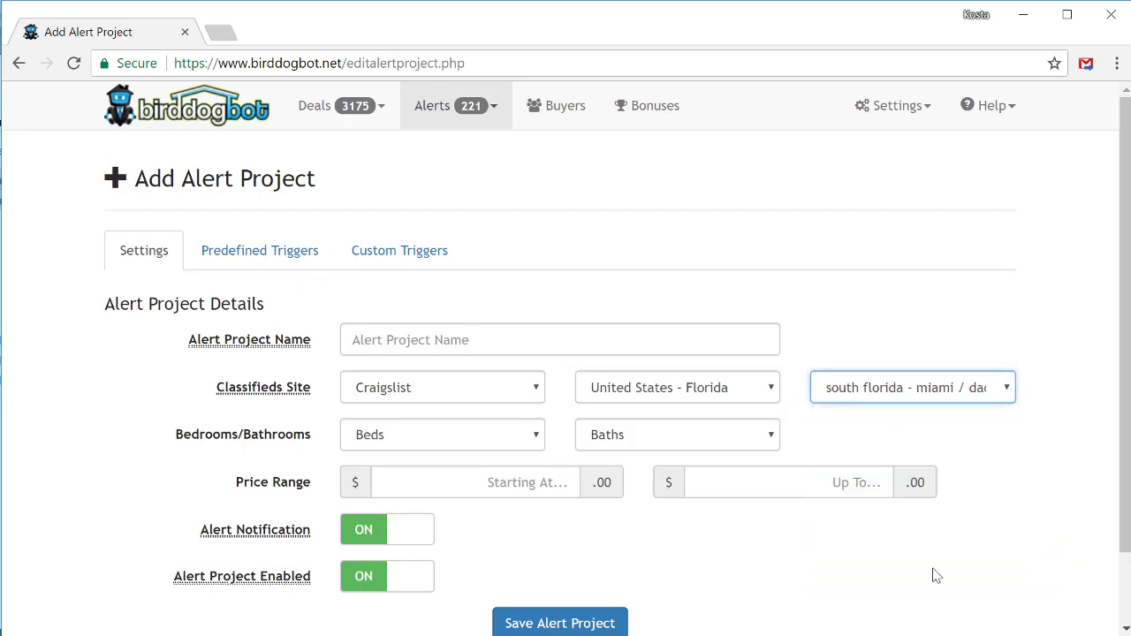
# Set the alert project's criteria to 2+ bedrooms and 1+ bathrooms
pyautogui.click(535, 440)
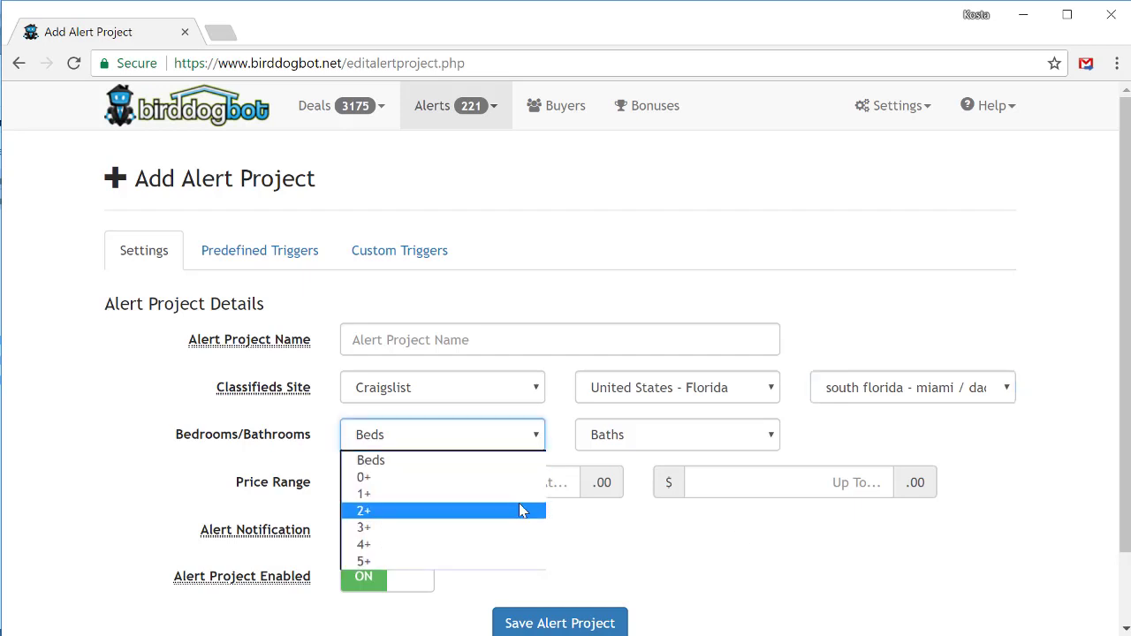
pyautogui.click(521, 510)
pyautogui.click(659, 441)
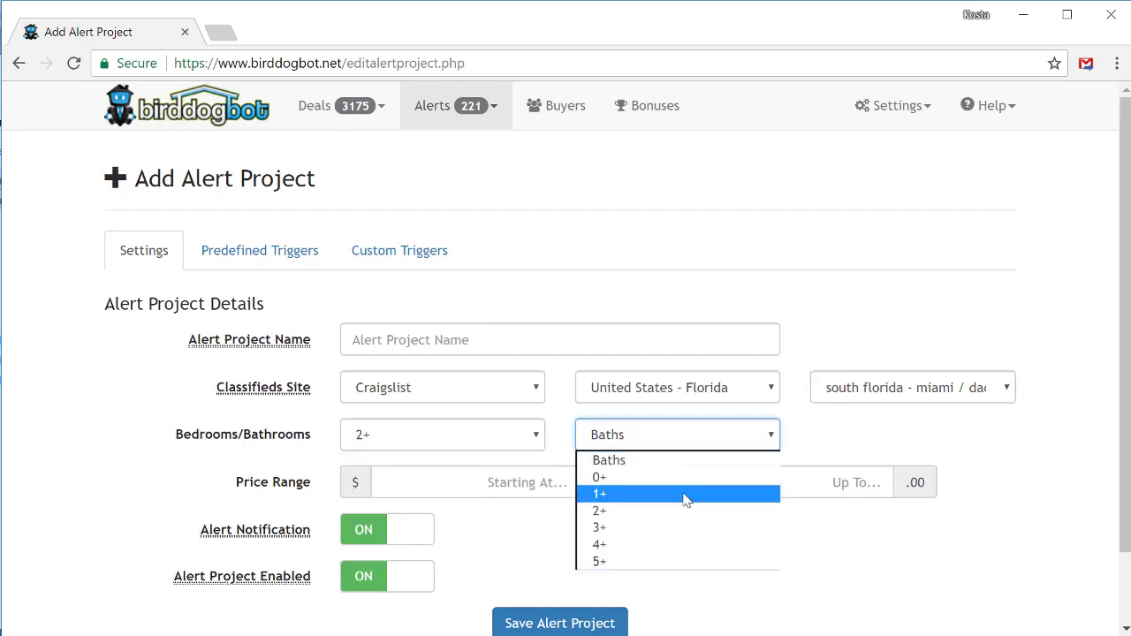
pyautogui.click(686, 494)
# Set the alert project's price range from $80,000 to $175,000
pyautogui.click(528, 477)
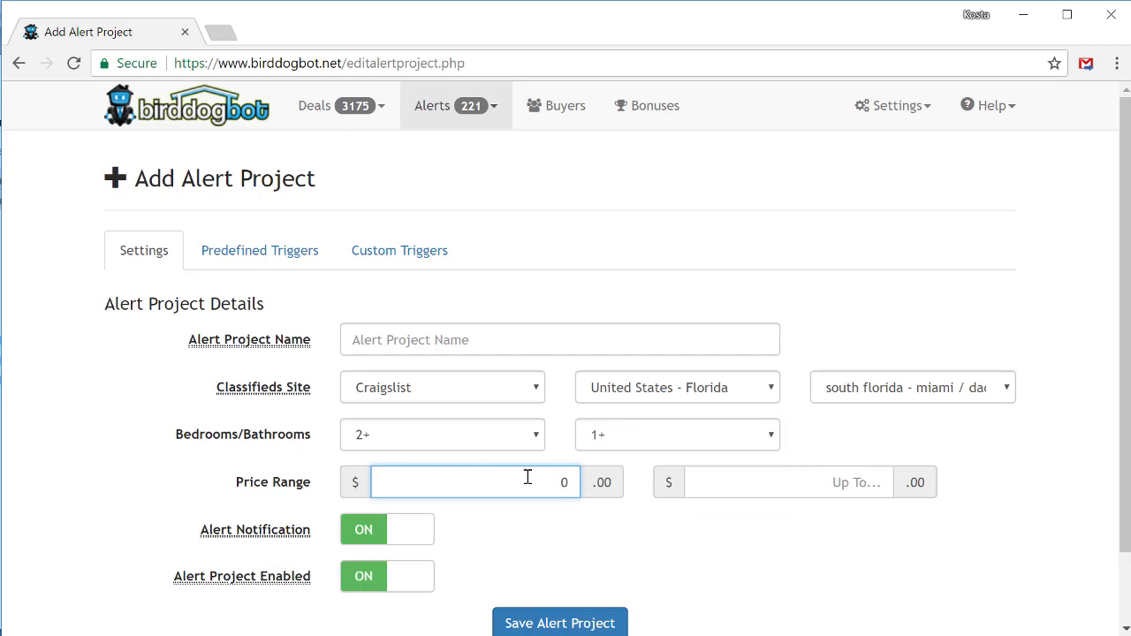
pyautogui.write('80000')
pyautogui.press('Tab')
pyautogui.write('15')
pyautogui.press('BackSpace')
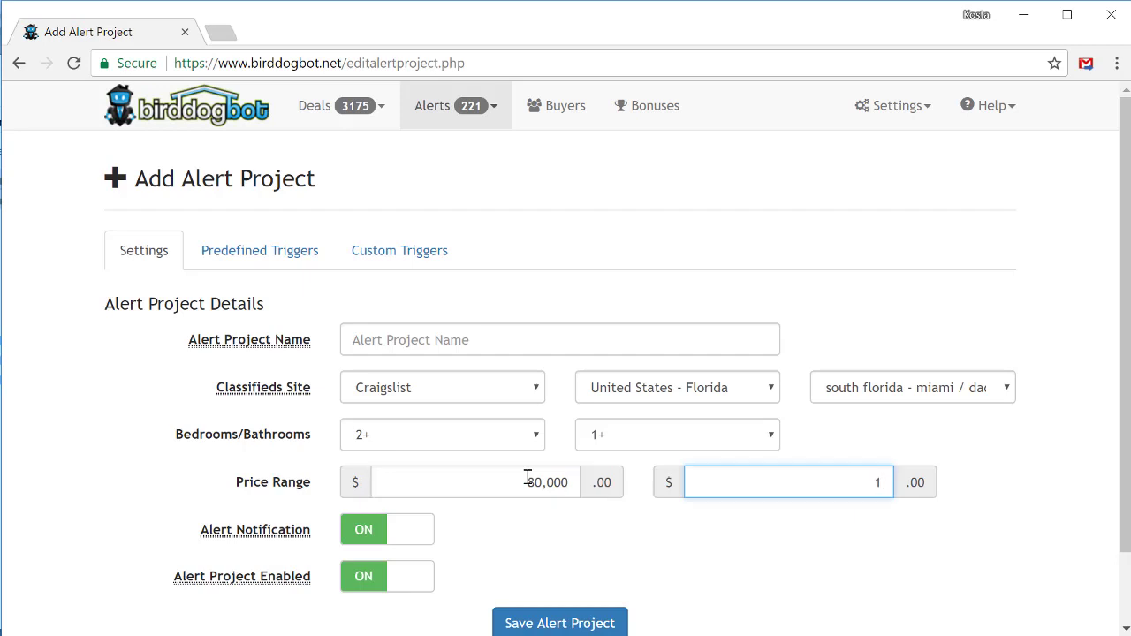
pyautogui.write('750000')
pyautogui.click(483, 537)
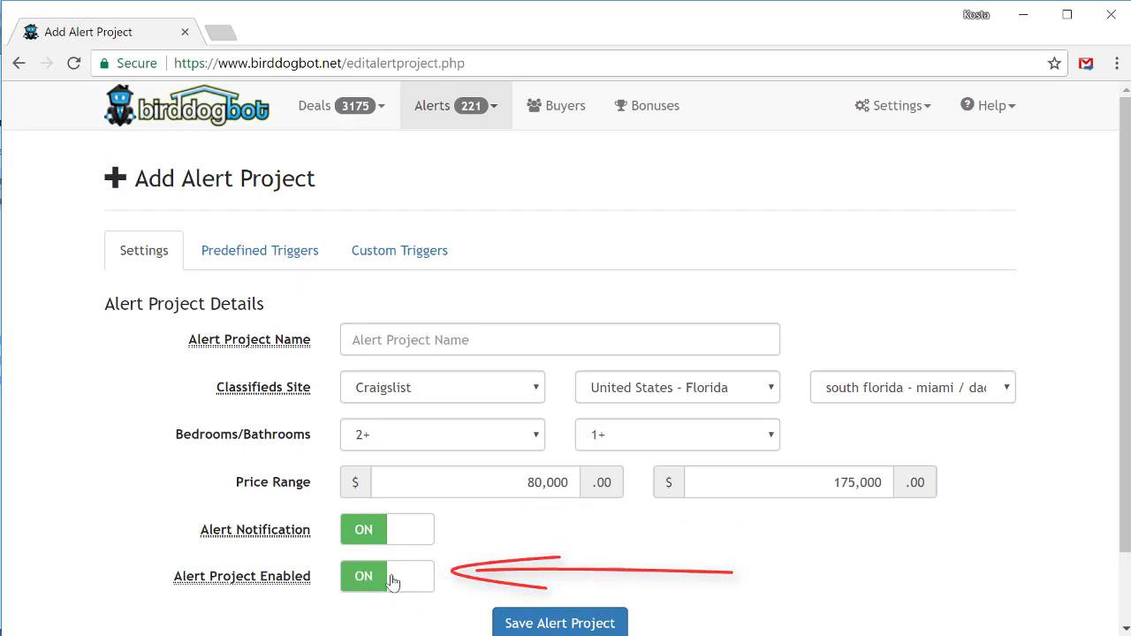
# Enable the predefined alert triggers Motivated Sellers, Fix & Flip, Major Work and Minor Work
pyautogui.click(258, 257)
pyautogui.scroll(-1, 261, 261)
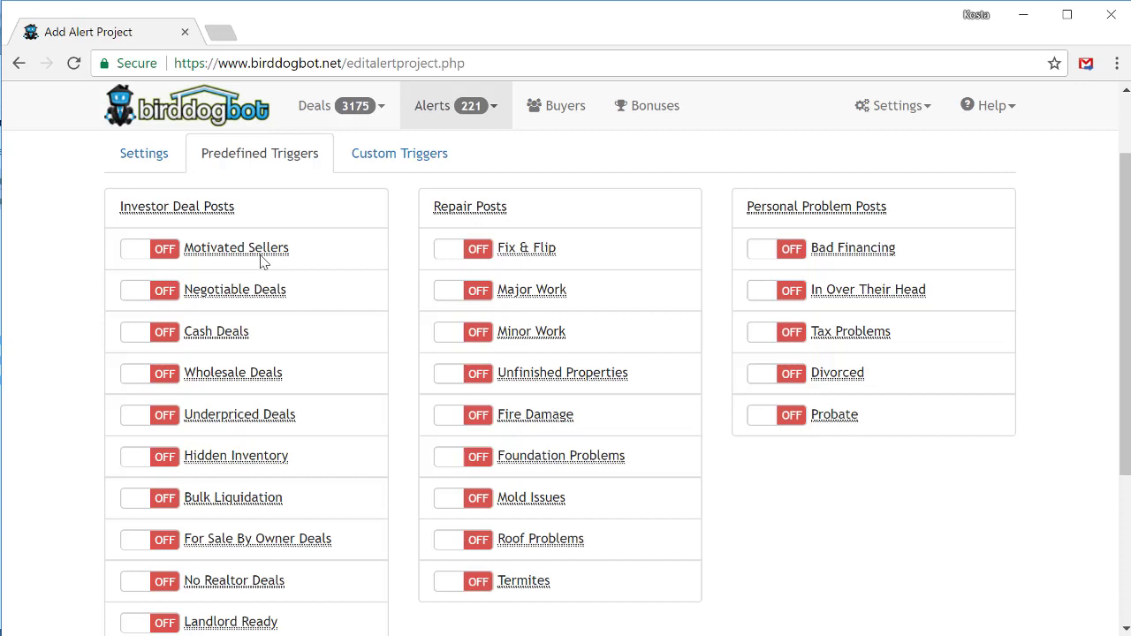
pyautogui.click(152, 254)
pyautogui.click(449, 255)
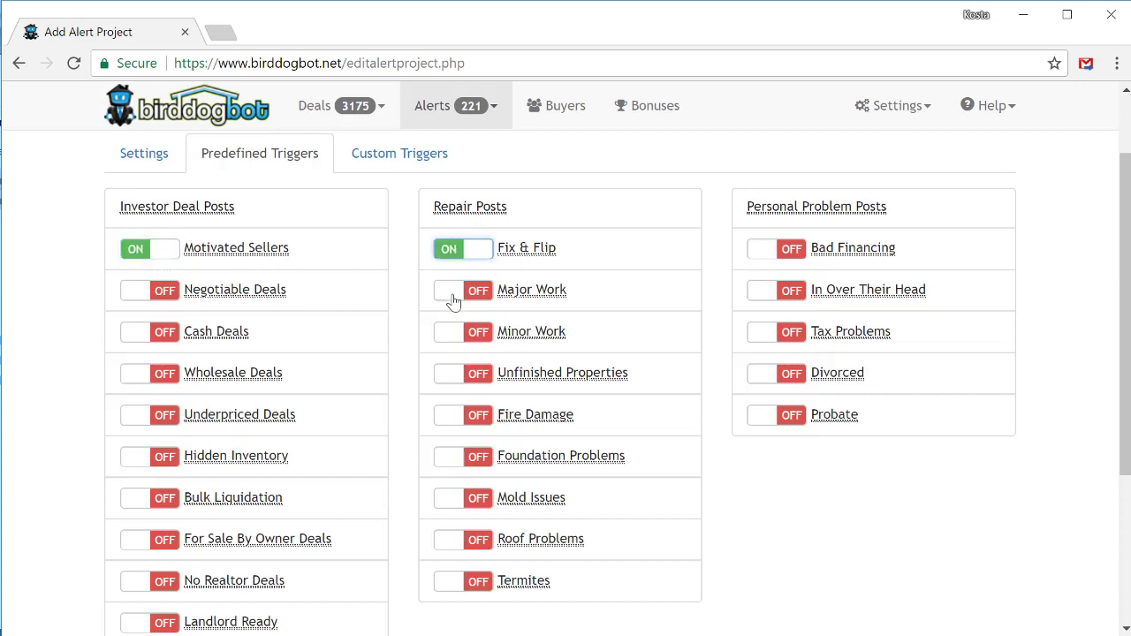
pyautogui.click(452, 294)
pyautogui.click(455, 333)
# Enable the investor deal triggers Cash Deals, Wholesale Deals, For Sale By Owner Deals and No Realtor Deals
pyautogui.click(135, 336)
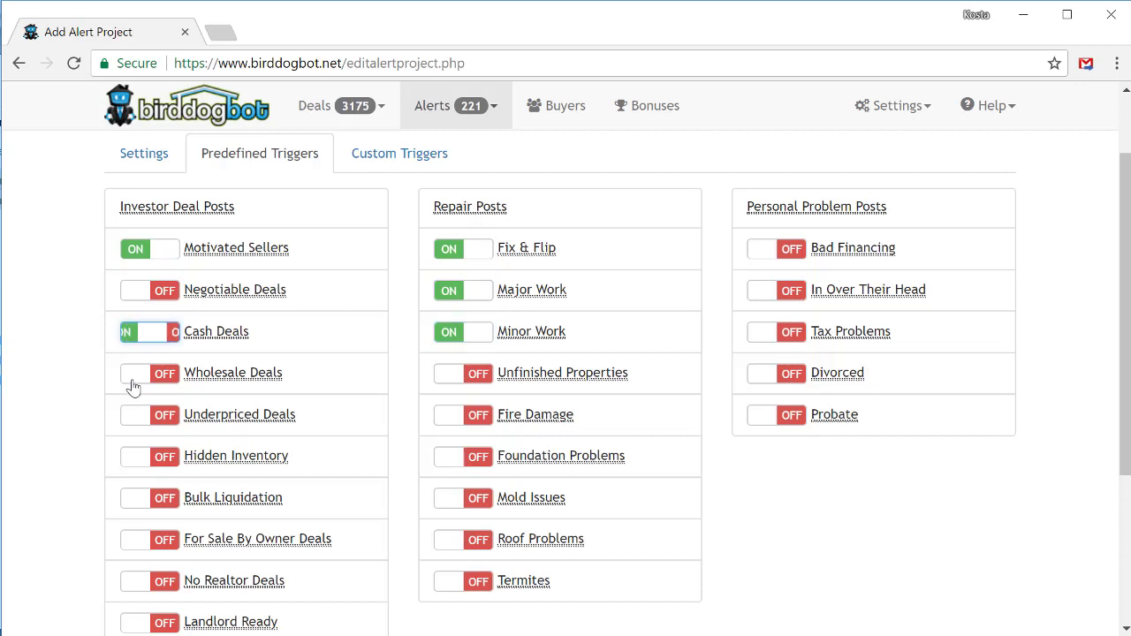
pyautogui.click(137, 380)
pyautogui.click(146, 541)
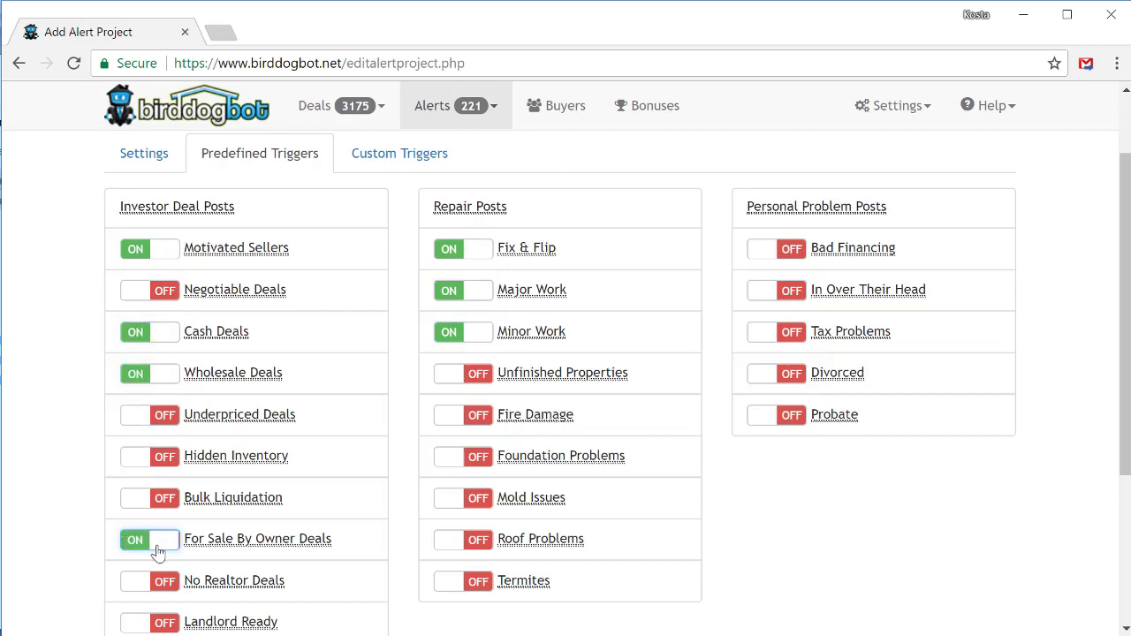
pyautogui.click(144, 581)
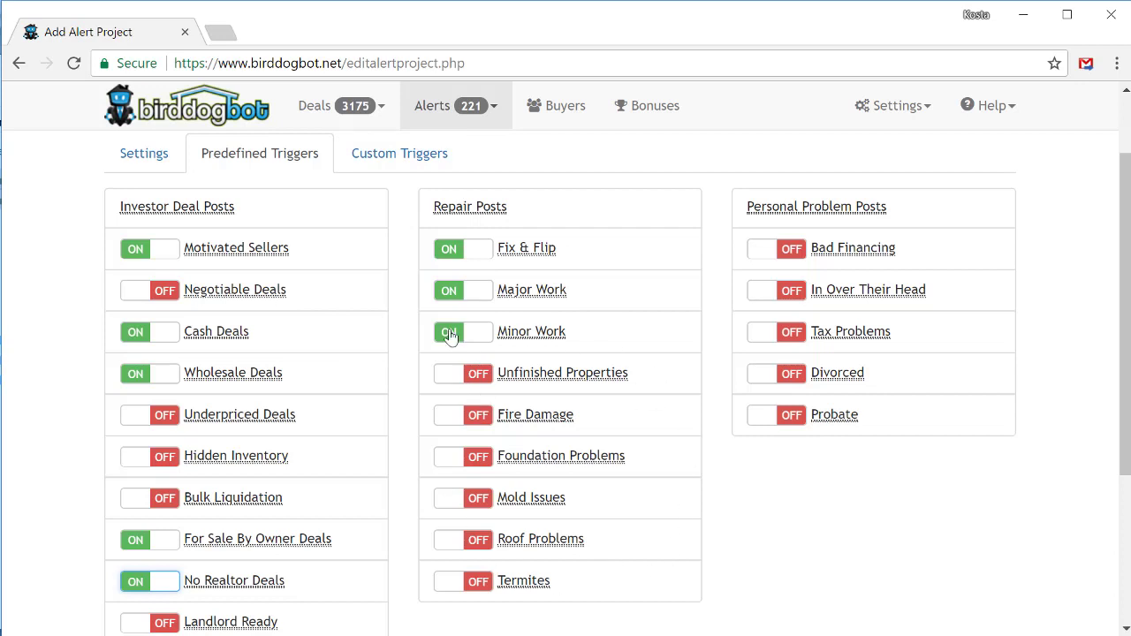
# Check the custom trigger options, leave them empty and save the new alert project
pyautogui.click(379, 168)
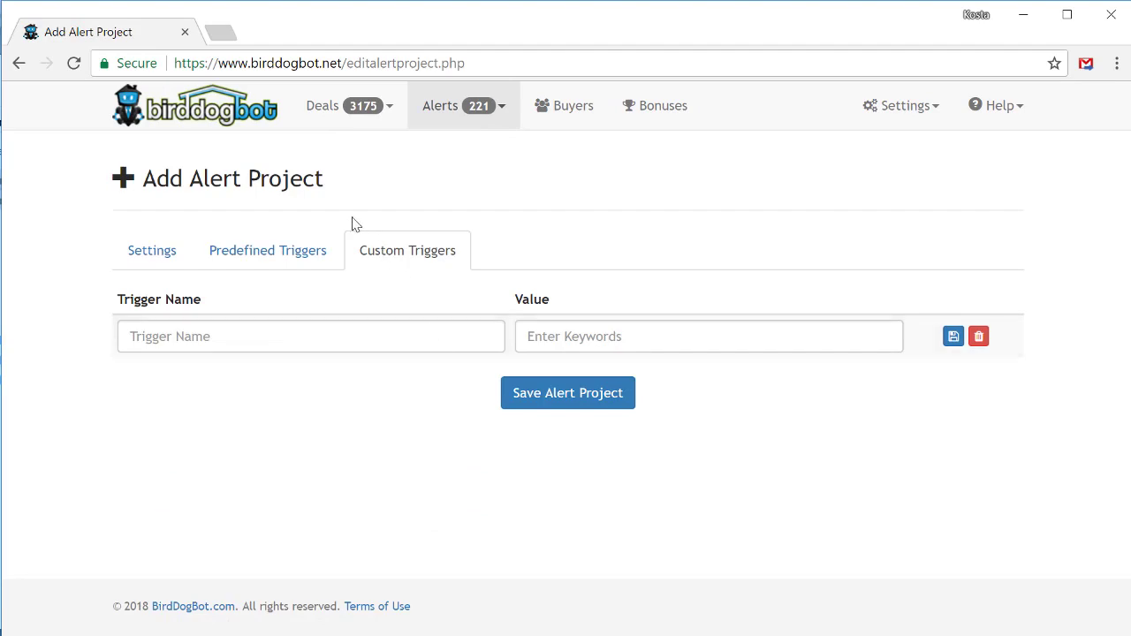
pyautogui.click(269, 254)
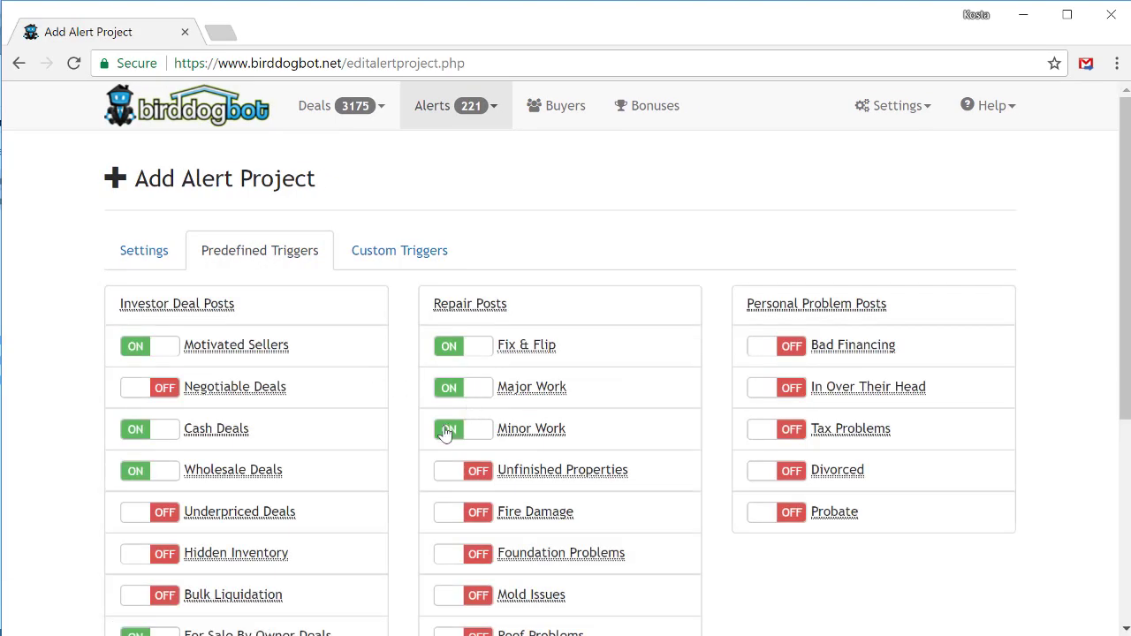
pyautogui.scroll(-4, 445, 430)
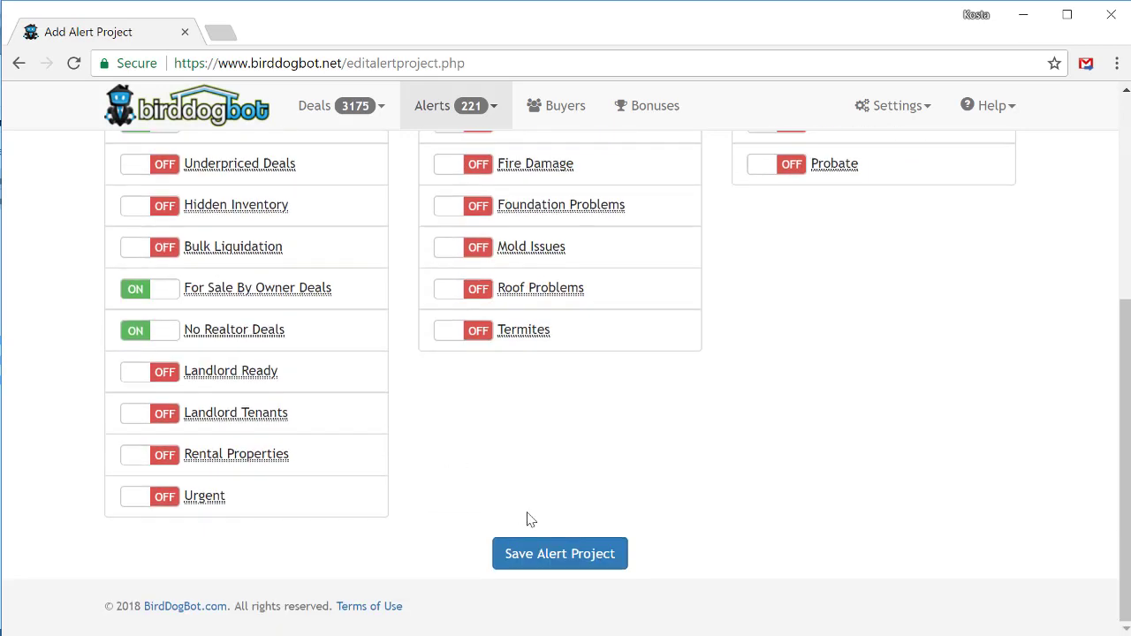
pyautogui.click(553, 548)
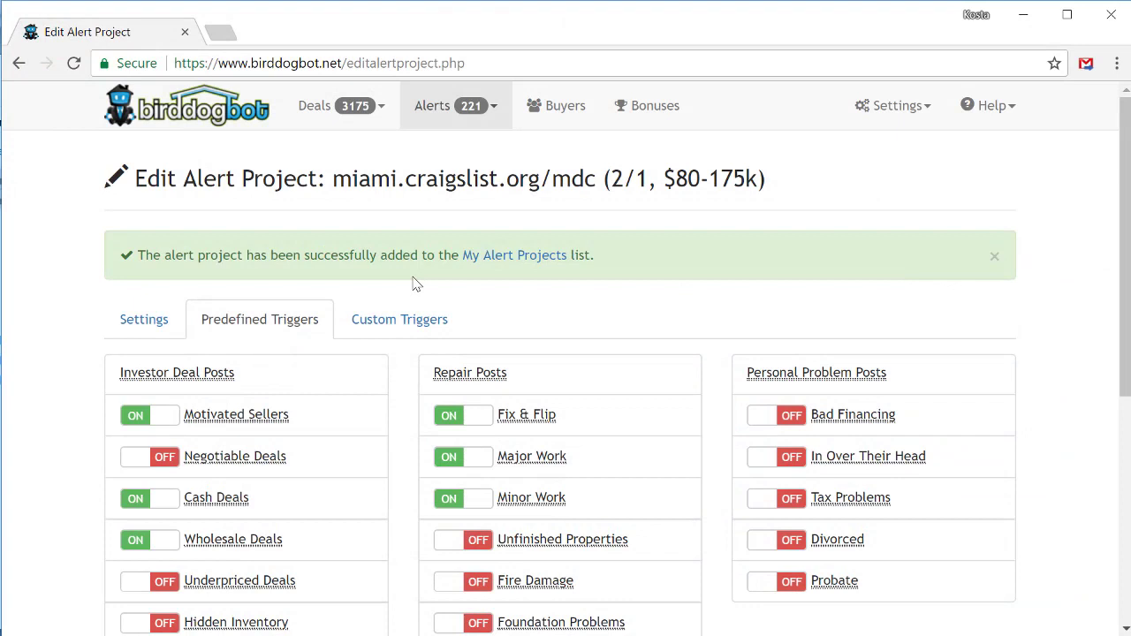
# Return to the alert projects list and run the miami.craigslist.org/mdc alert project
pyautogui.click(439, 124)
pyautogui.click(475, 189)
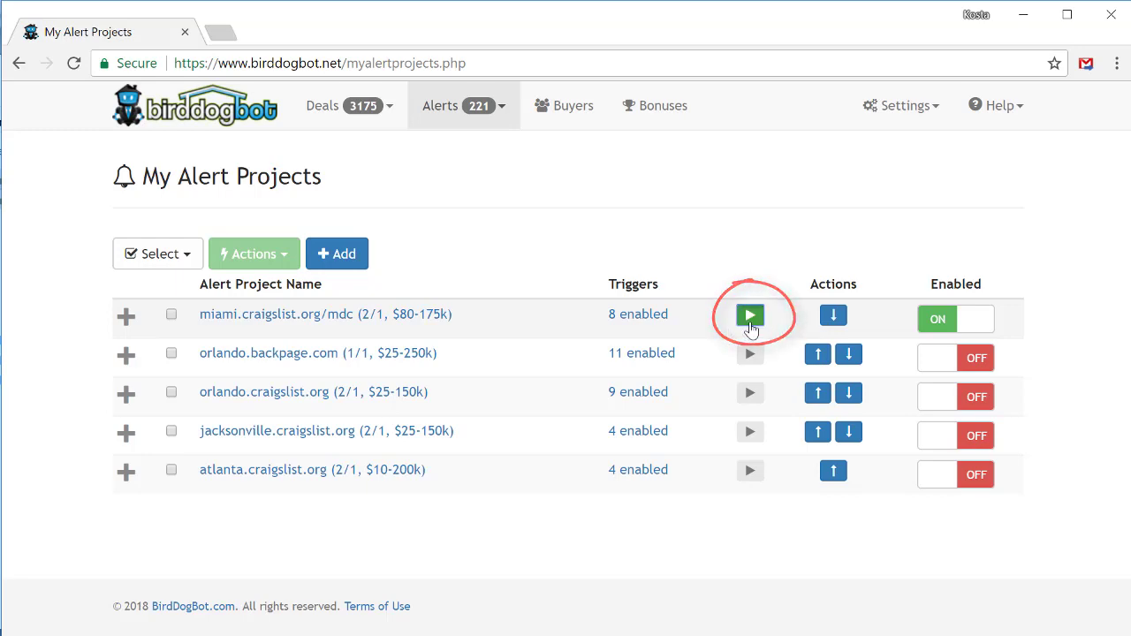
pyautogui.click(751, 318)
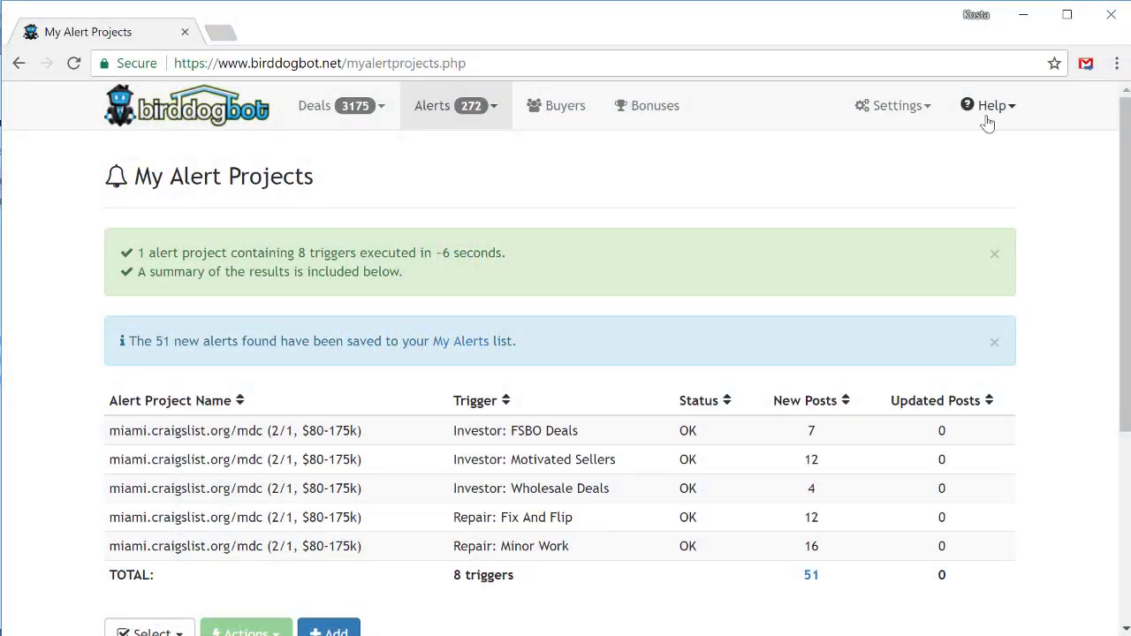
# Show the available help and support options
pyautogui.click(989, 117)
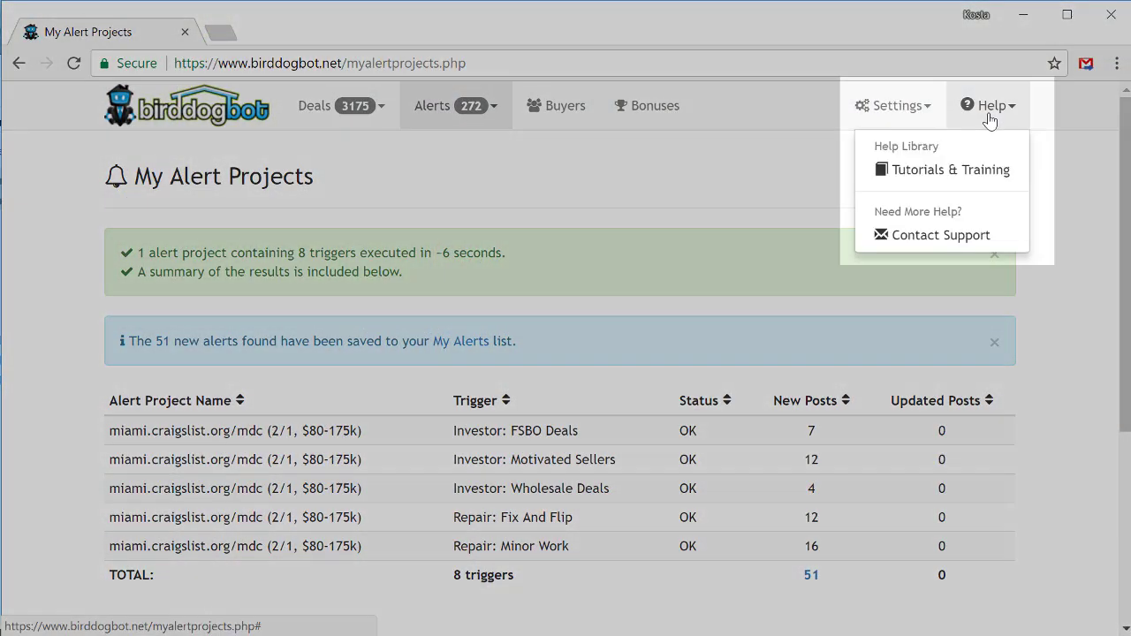